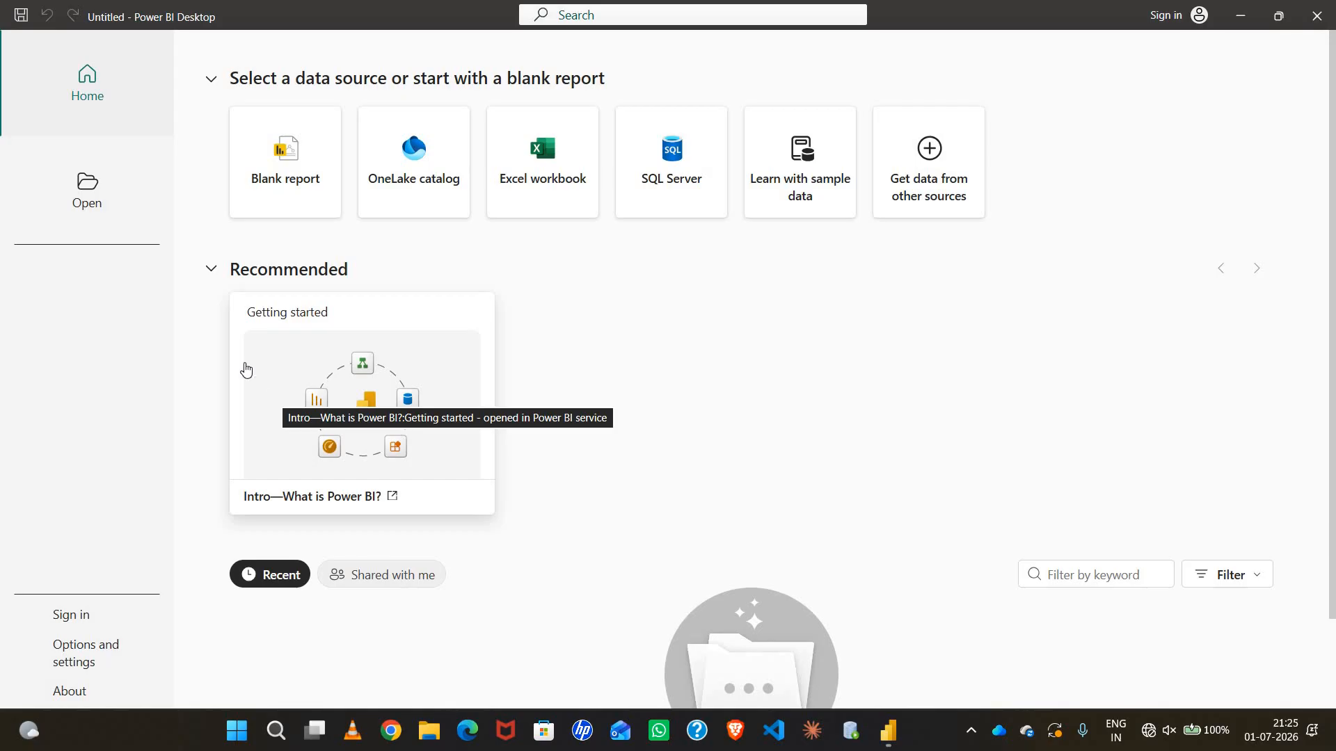
# Import the Orders sheet from the Excel workbook SuperStoreUS-2015.xlsx and load it into the report.
pyautogui.click(565, 173)
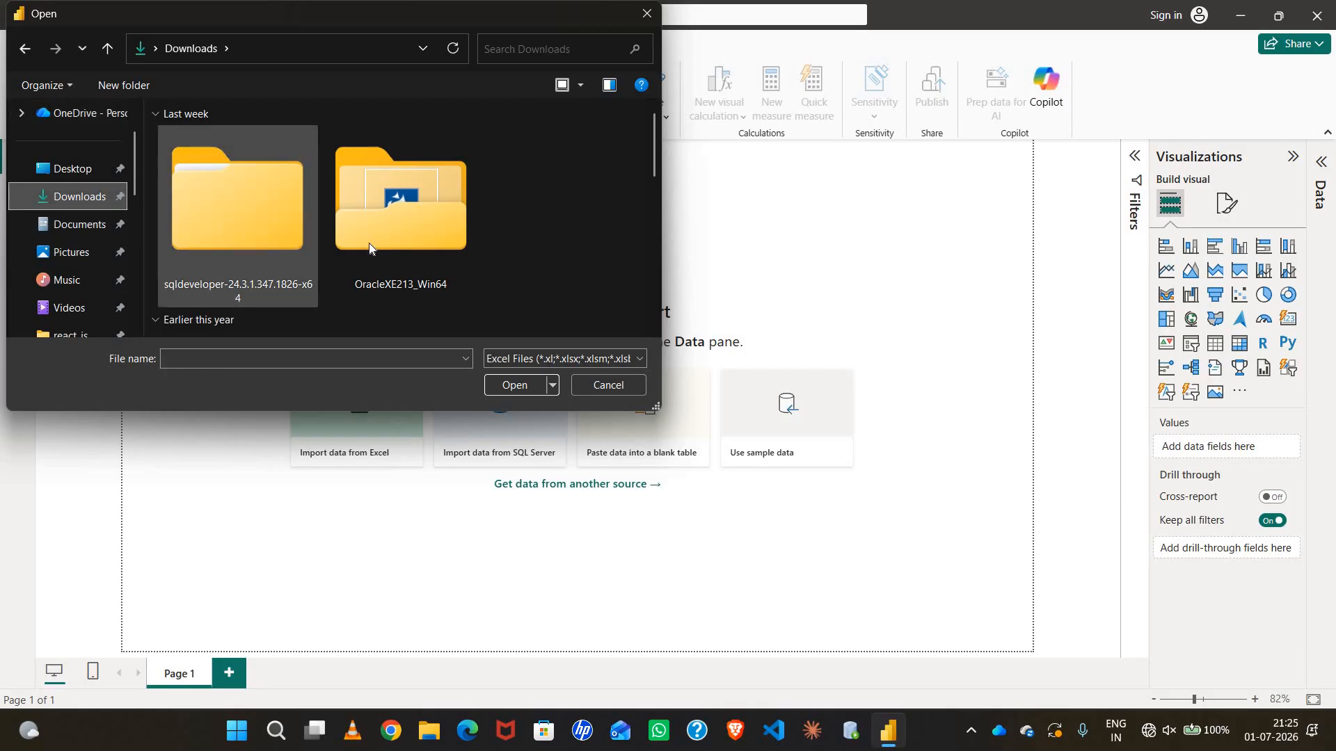
pyautogui.click(657, 253)
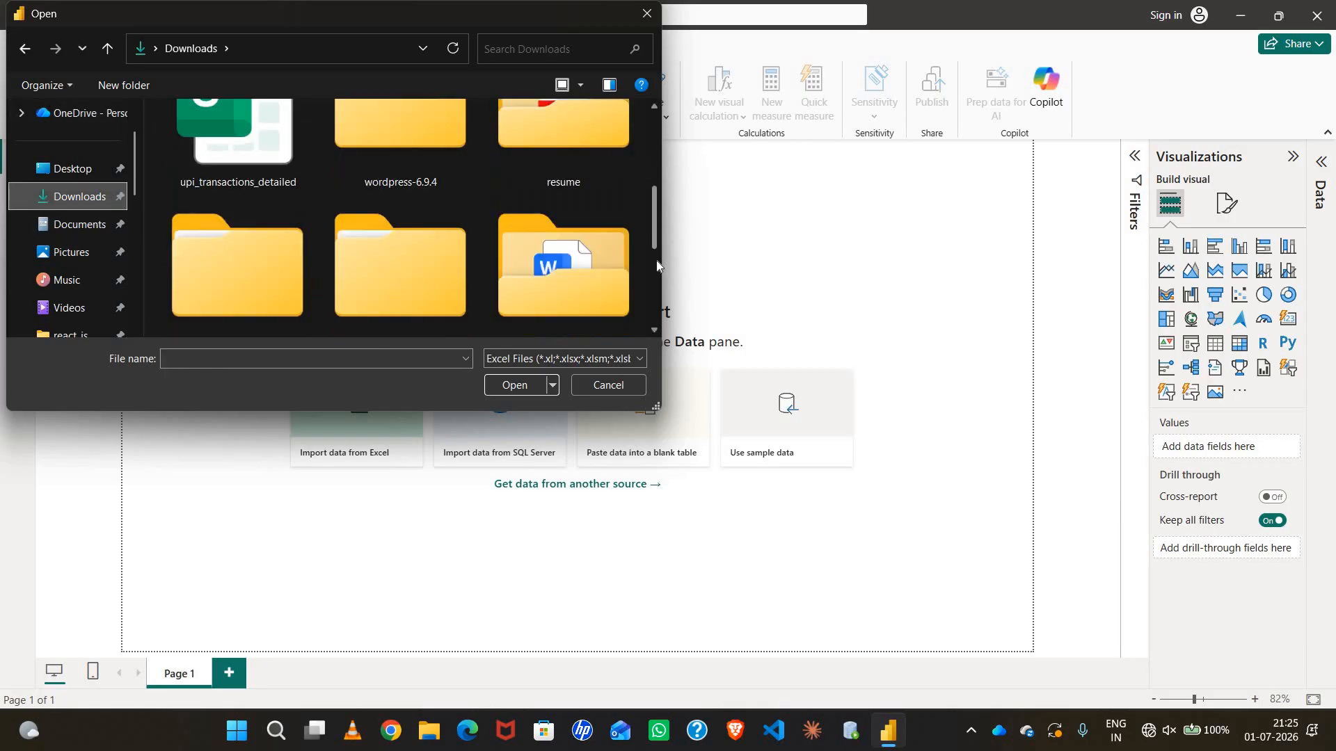
pyautogui.click(508, 385)
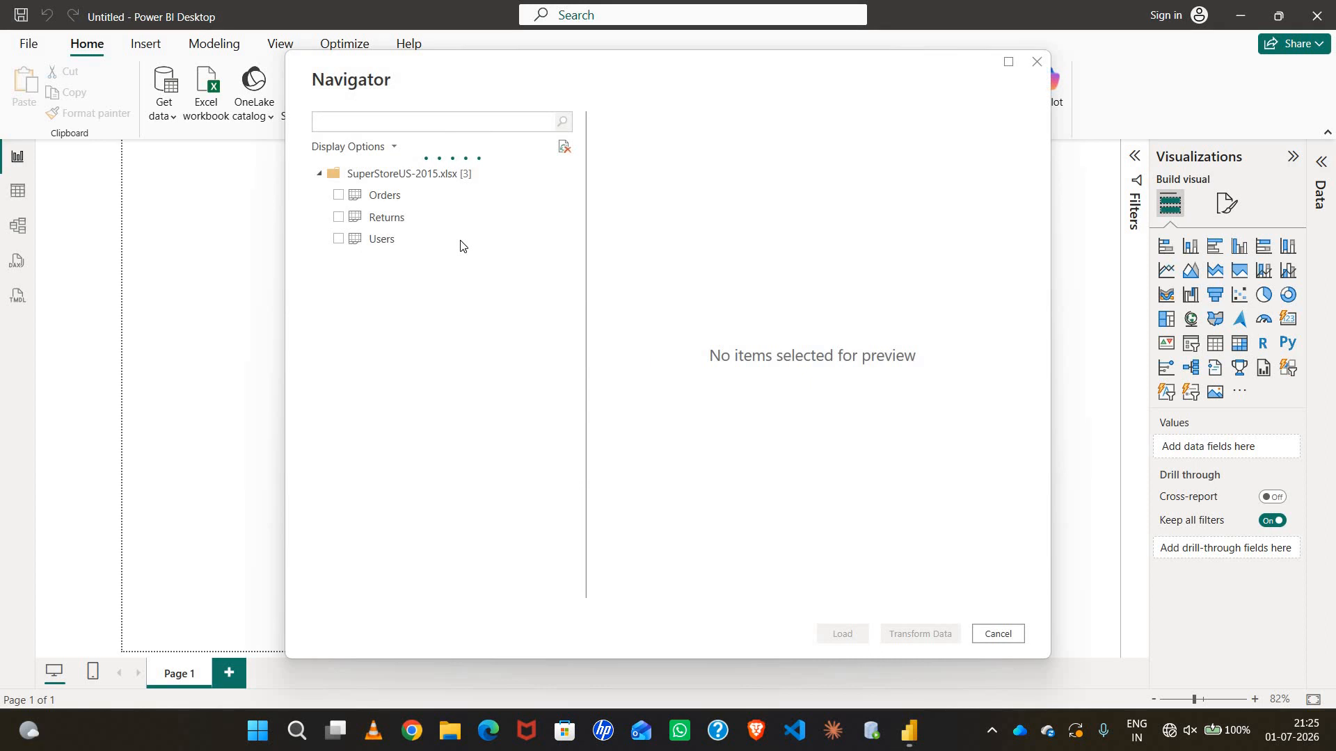
pyautogui.click(339, 196)
pyautogui.click(842, 635)
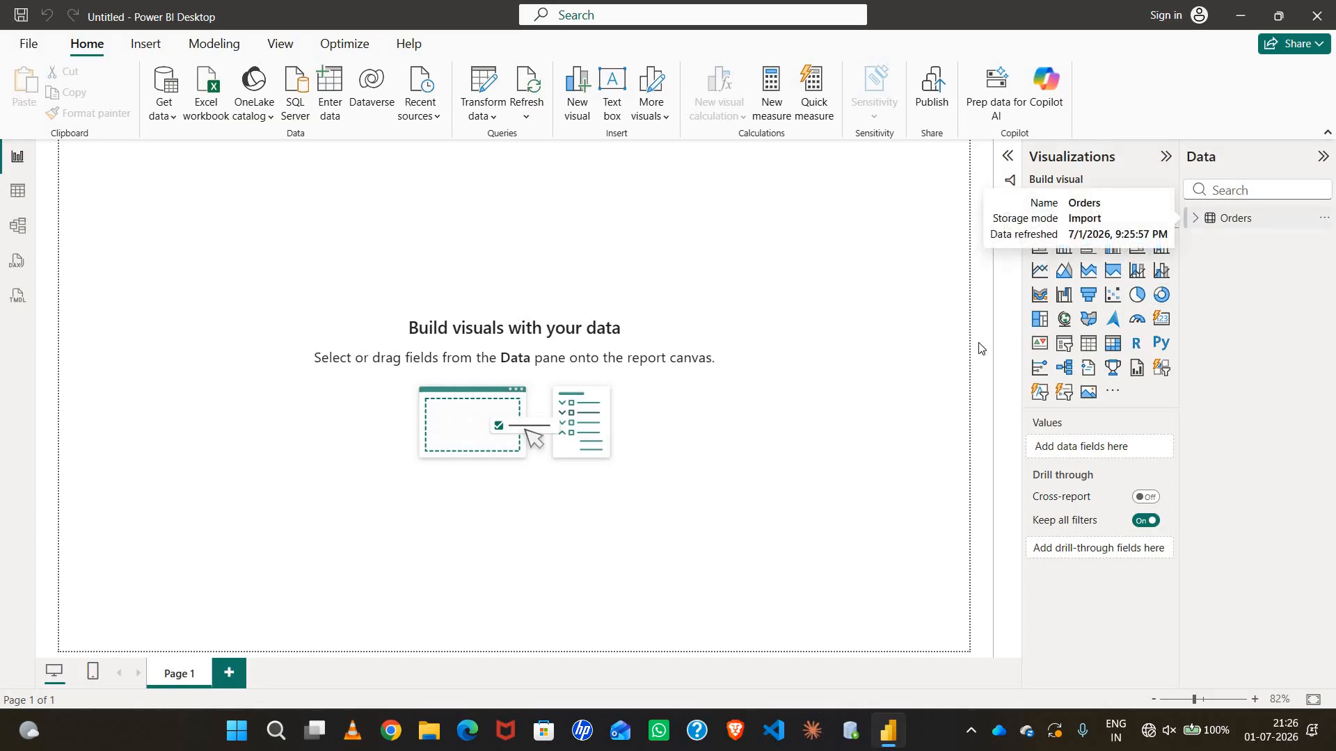
# Add an enlarged stacked column chart plotting Profit by Product Container, with Region only as the legend.
pyautogui.click(1070, 247)
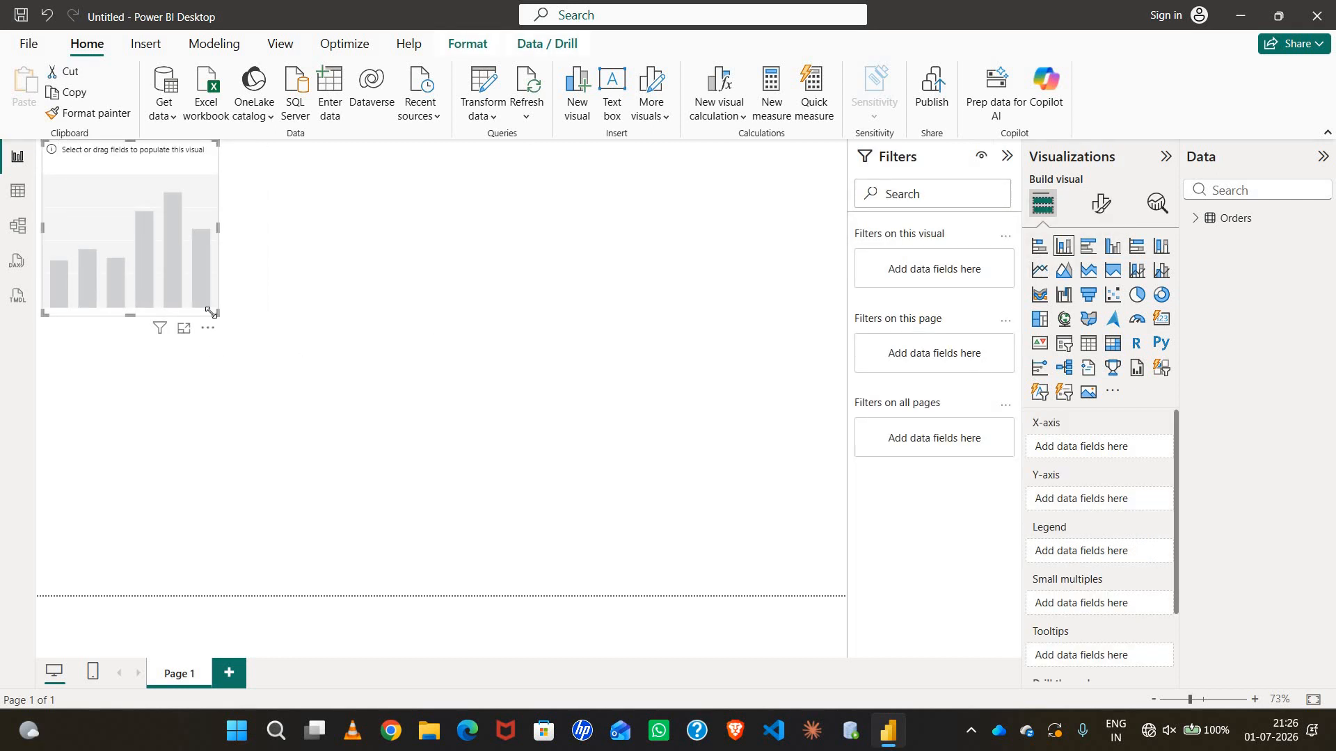
pyautogui.moveTo(397, 469); pyautogui.dragTo(426, 521)
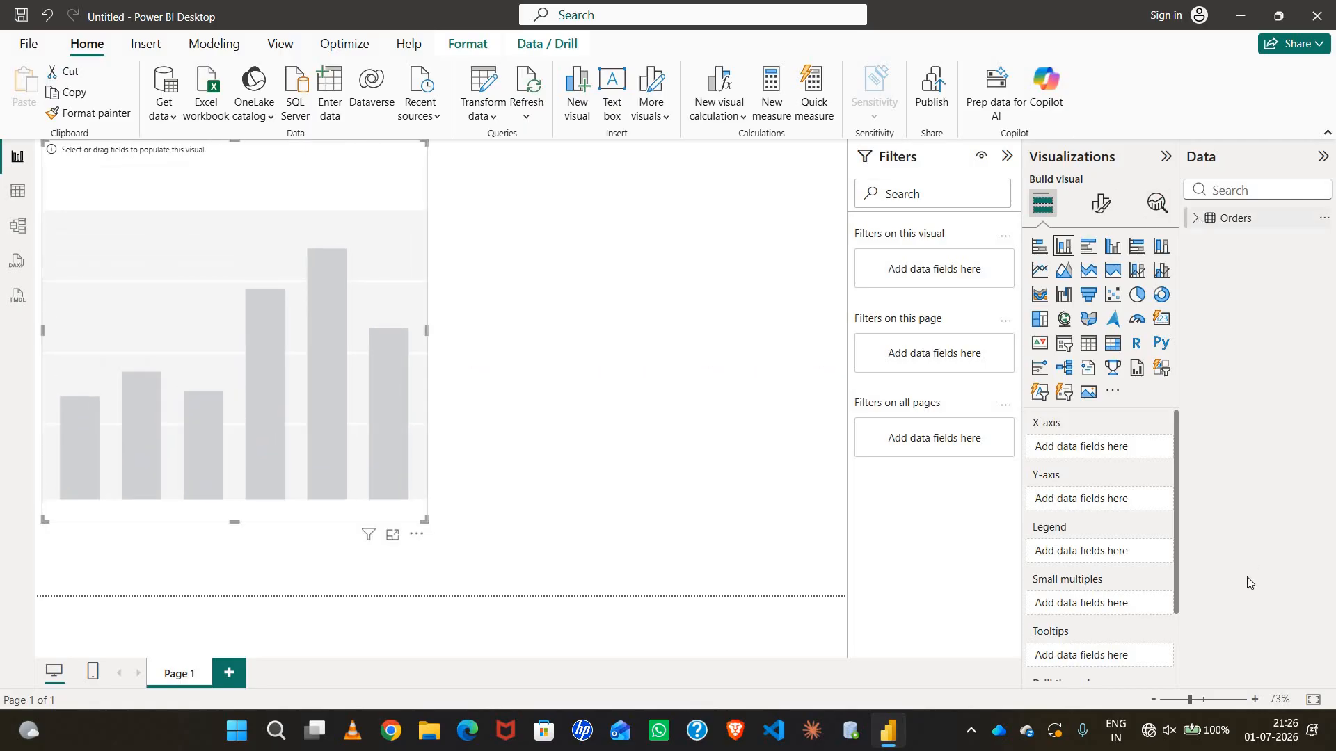
pyautogui.click(1194, 218)
pyautogui.click(1222, 595)
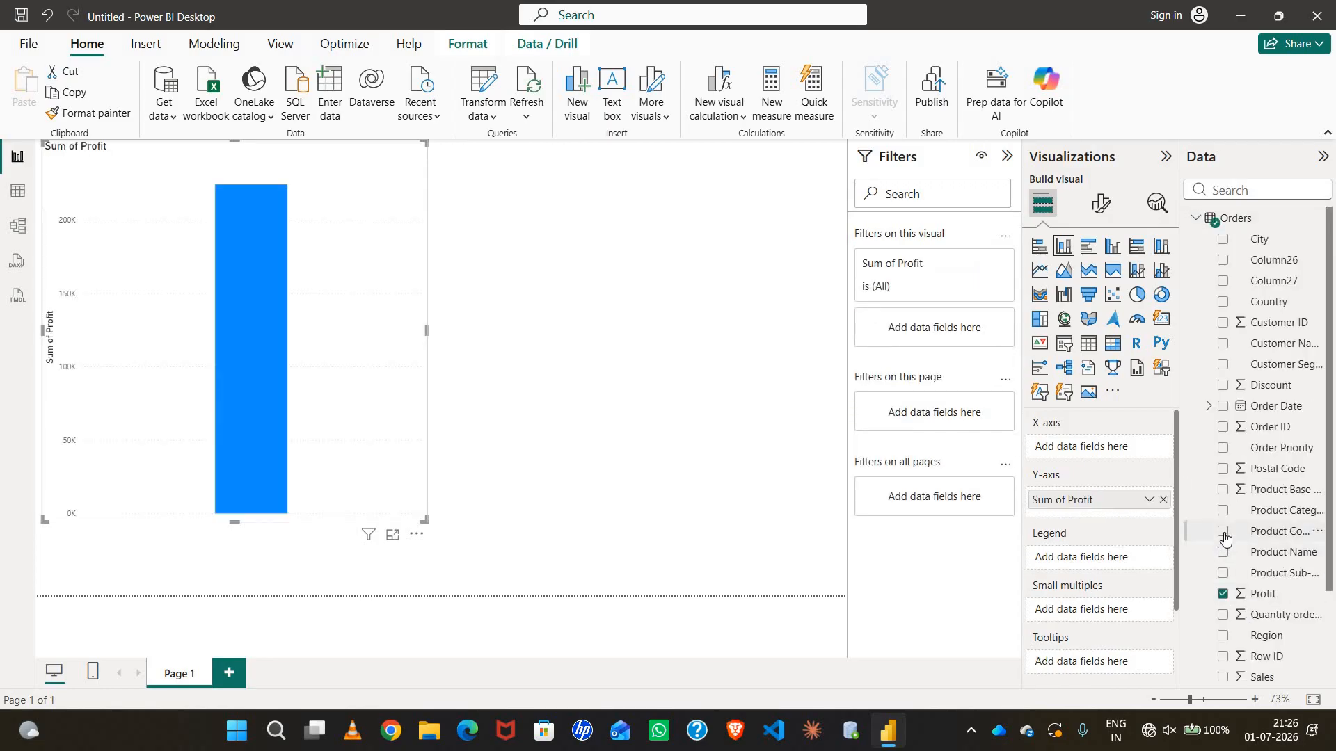
pyautogui.click(1224, 536)
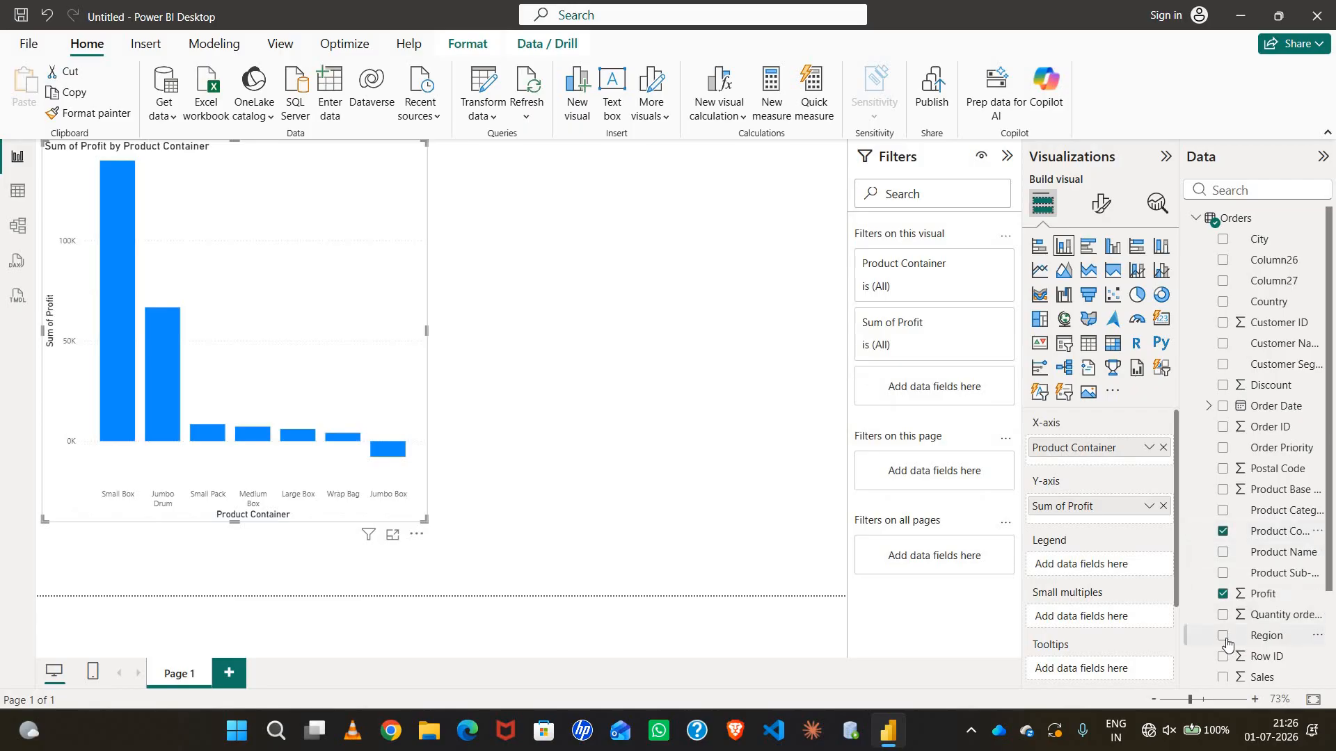
pyautogui.click(1225, 638)
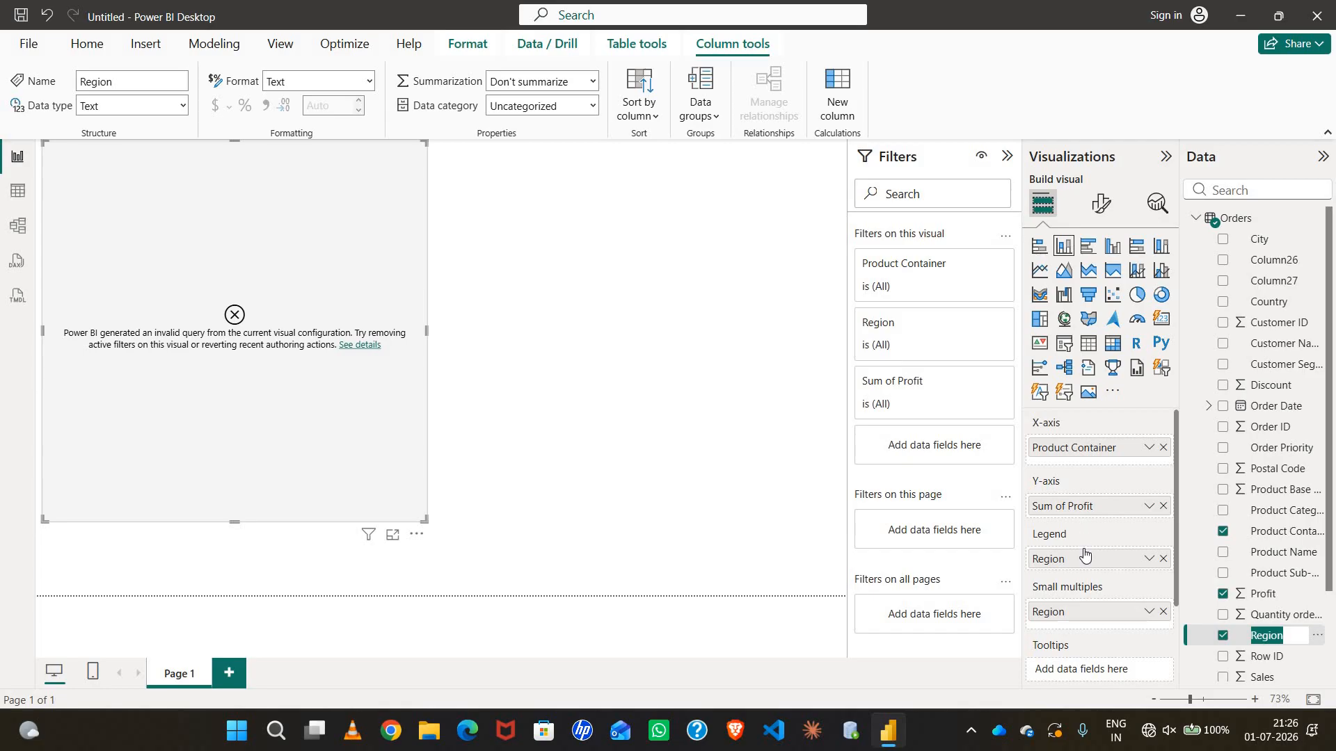
pyautogui.click(1163, 612)
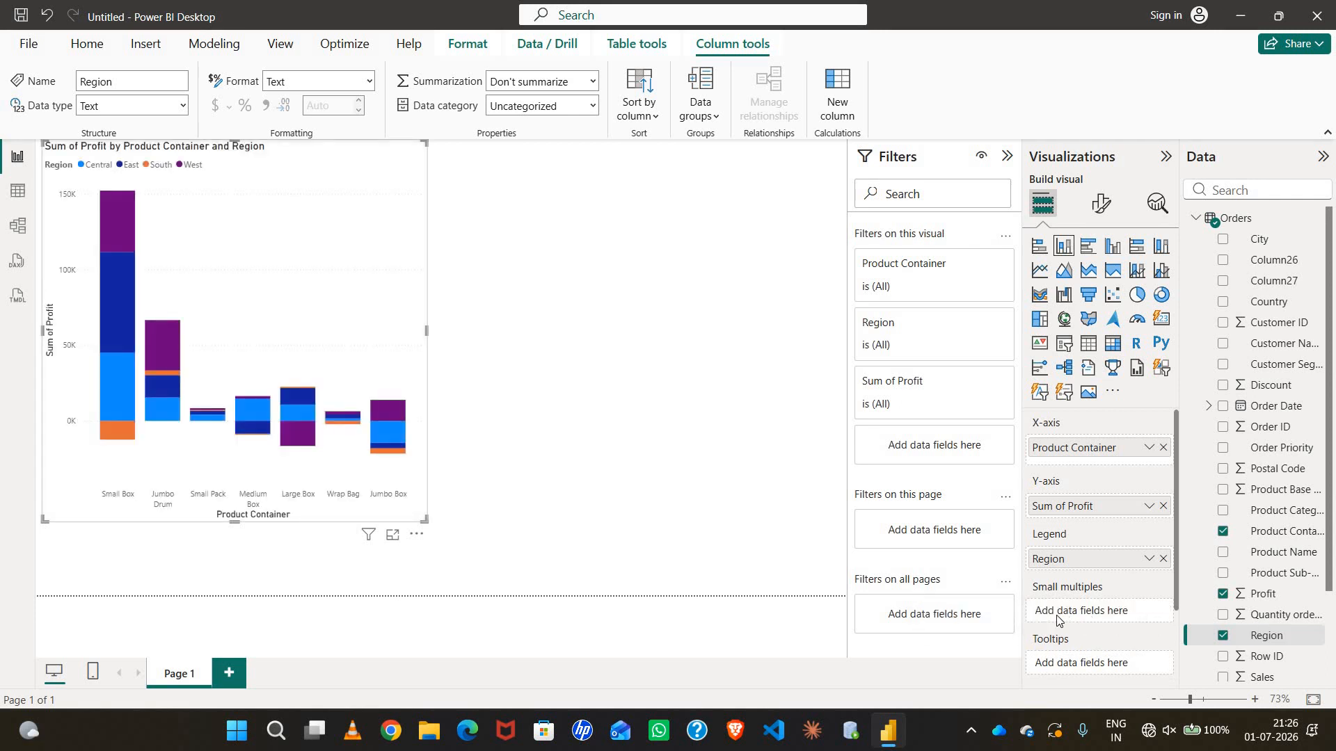
# Add a clustered column chart beside the stacked column chart at a matching size.
pyautogui.click(584, 364)
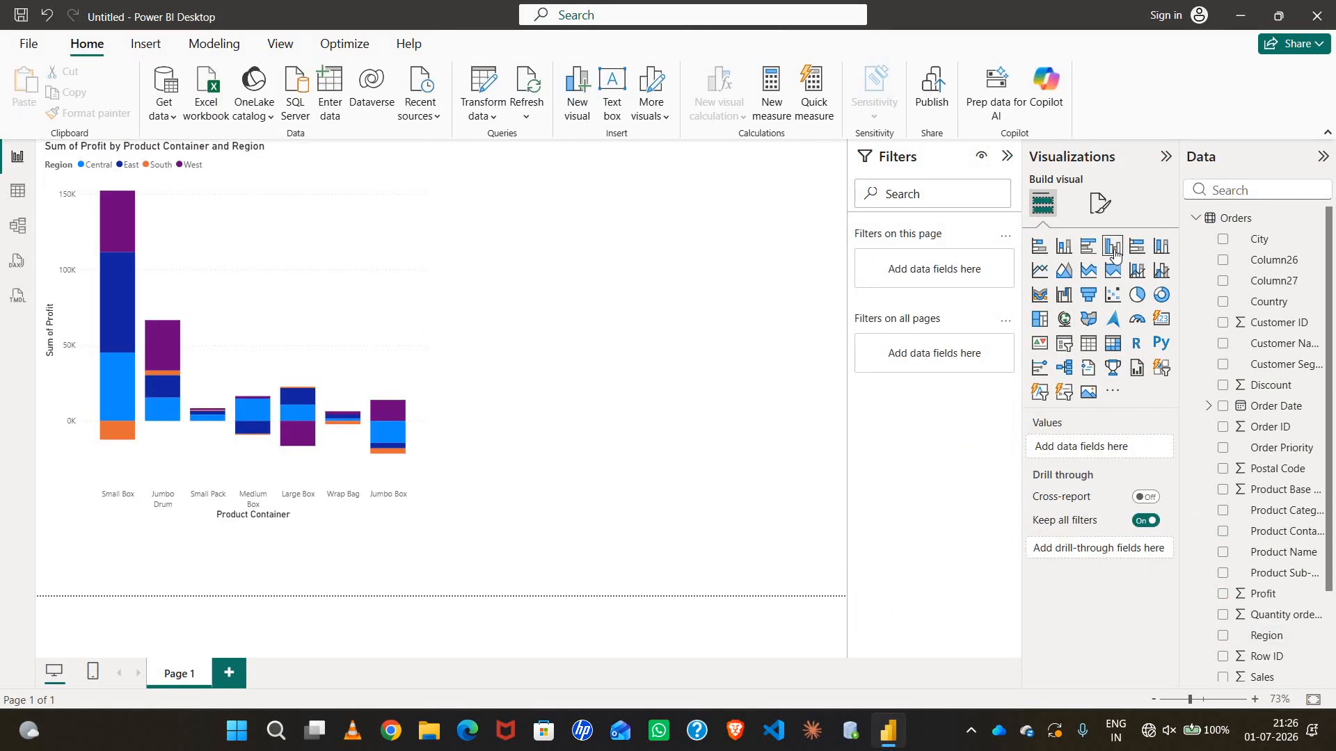
pyautogui.click(1114, 248)
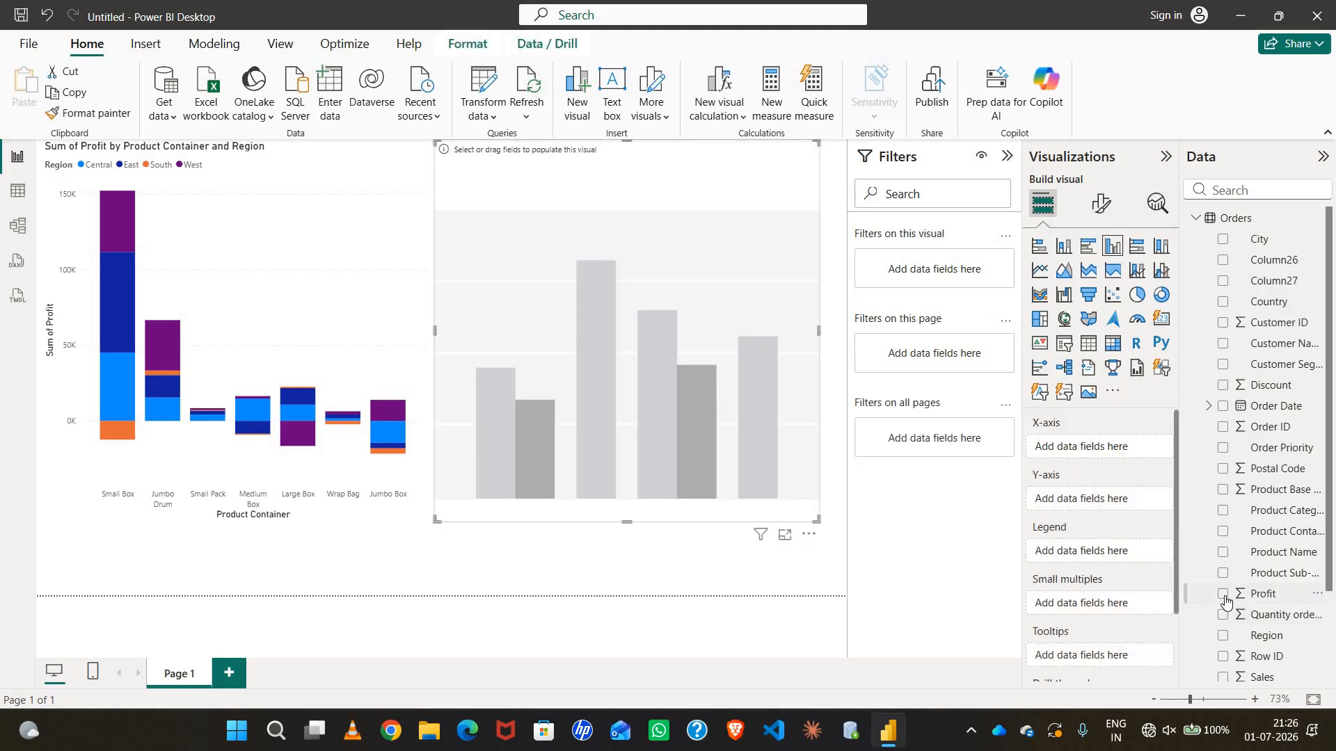
pyautogui.doubleClick(1226, 598)
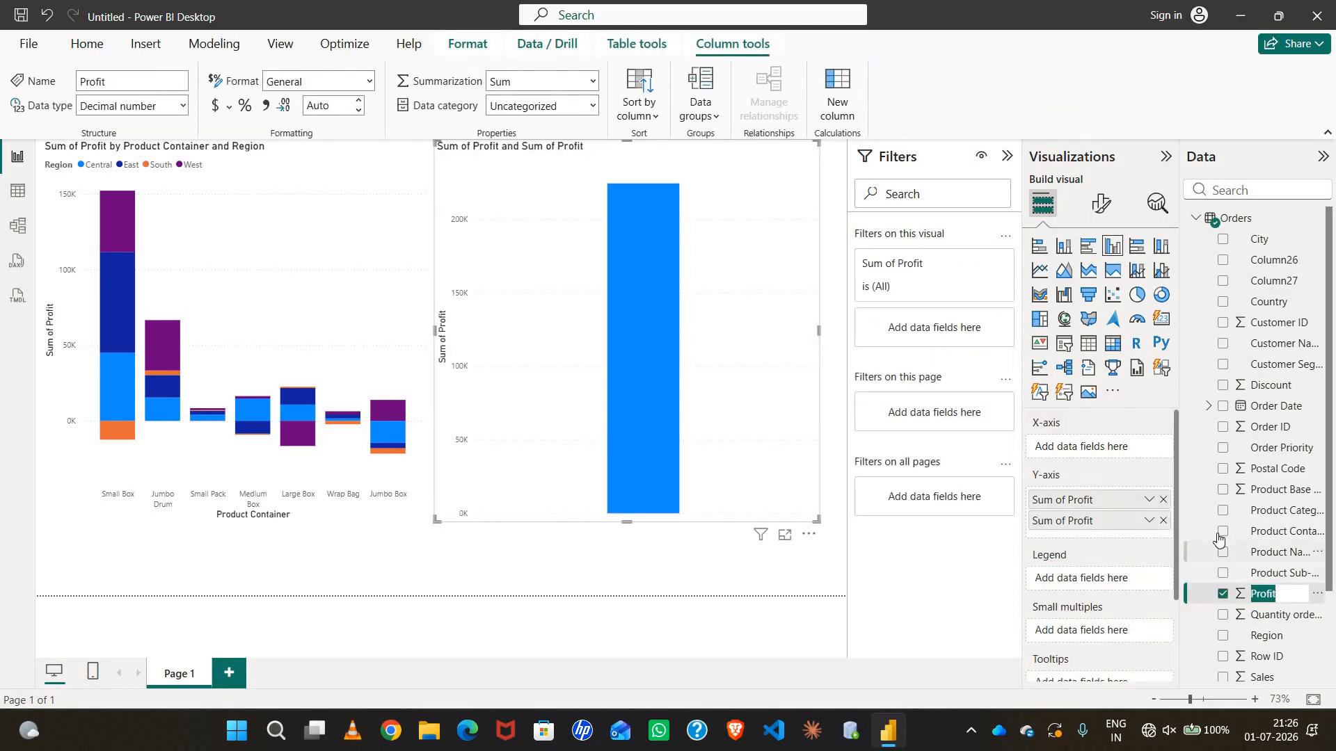
pyautogui.doubleClick(1218, 538)
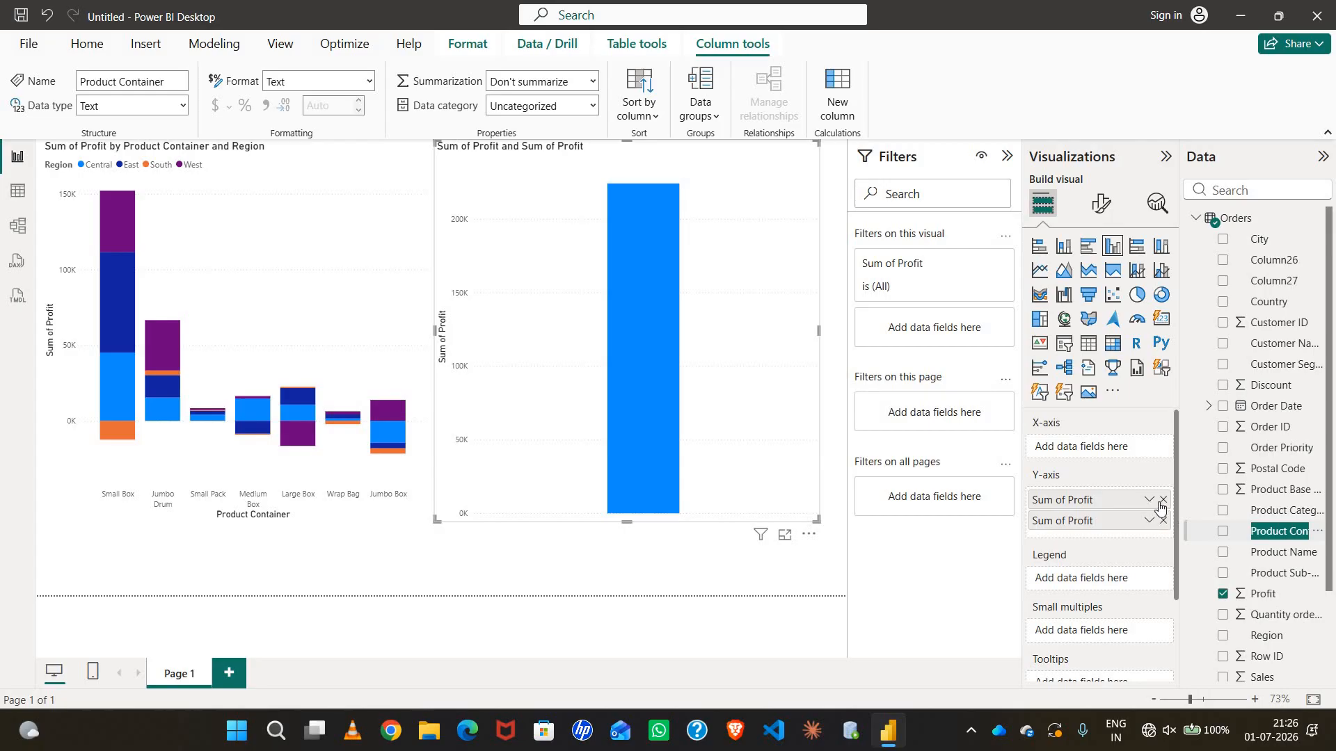
pyautogui.click(1223, 594)
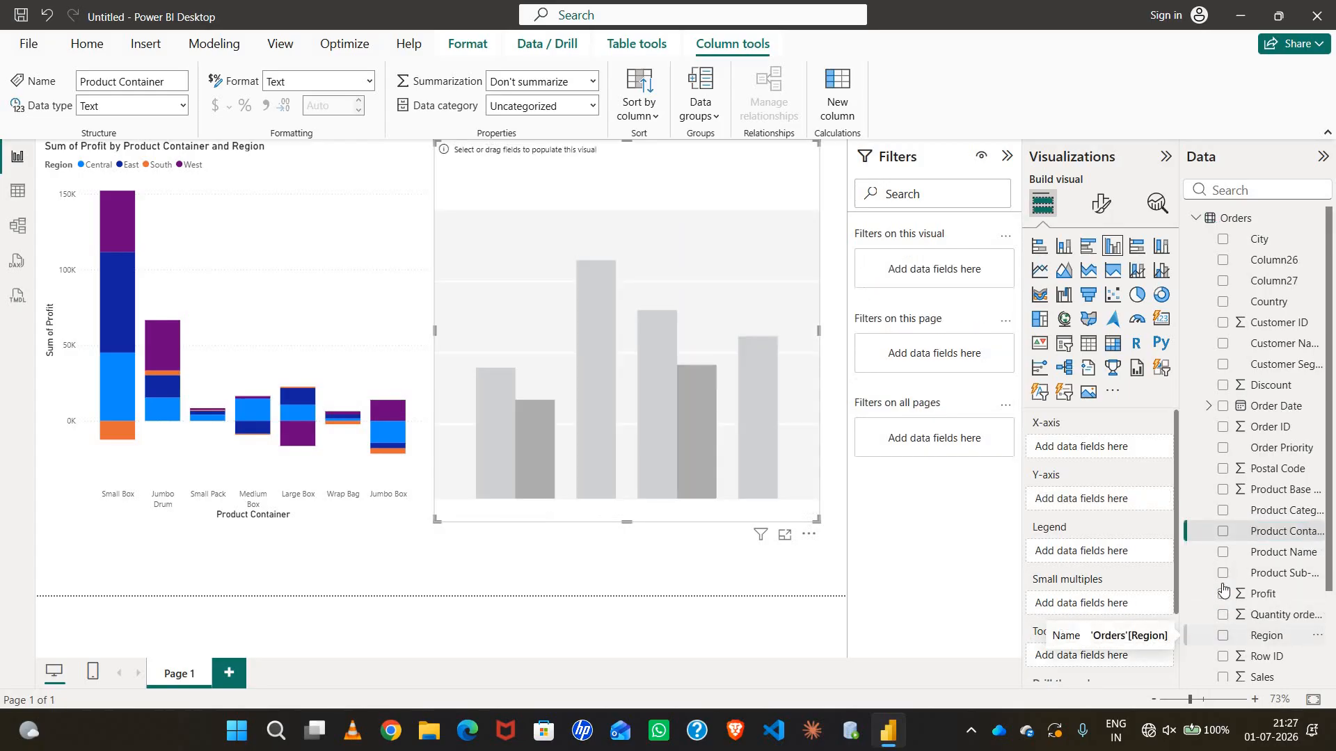
pyautogui.click(1223, 637)
pyautogui.click(1224, 533)
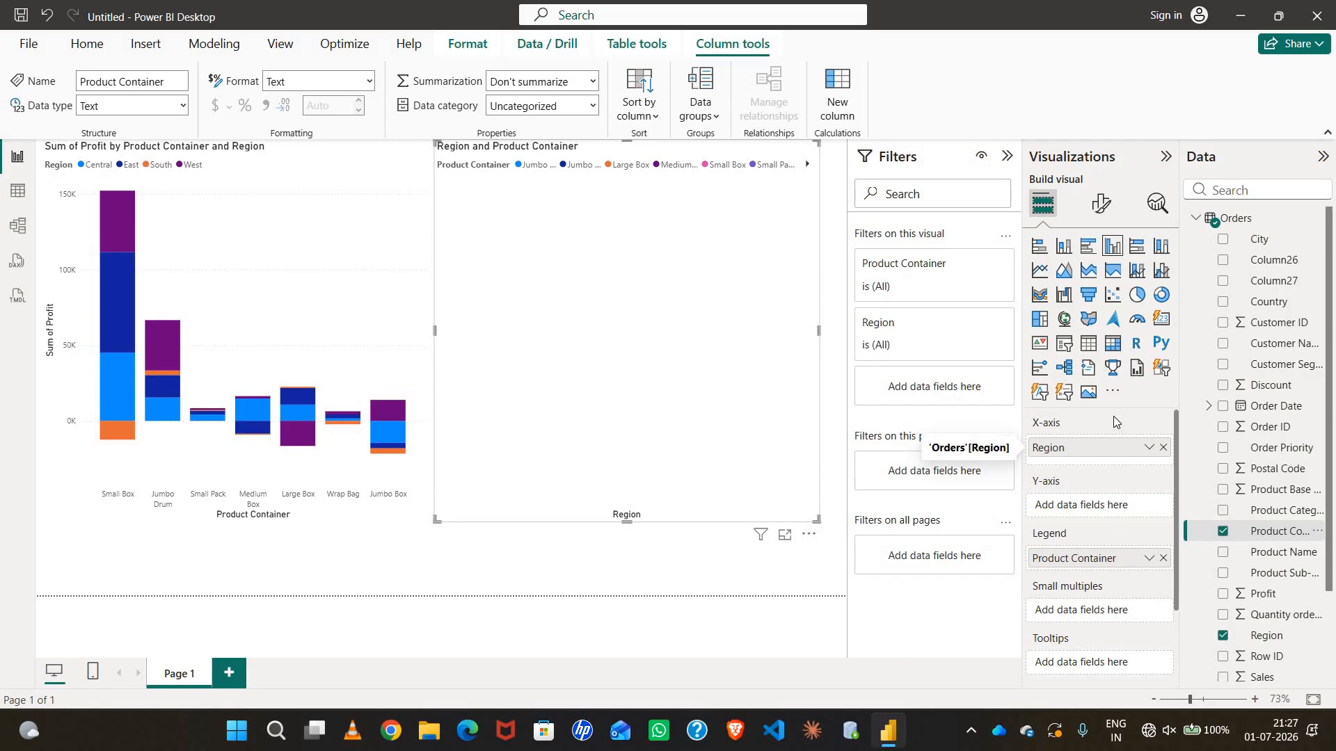
pyautogui.click(1163, 448)
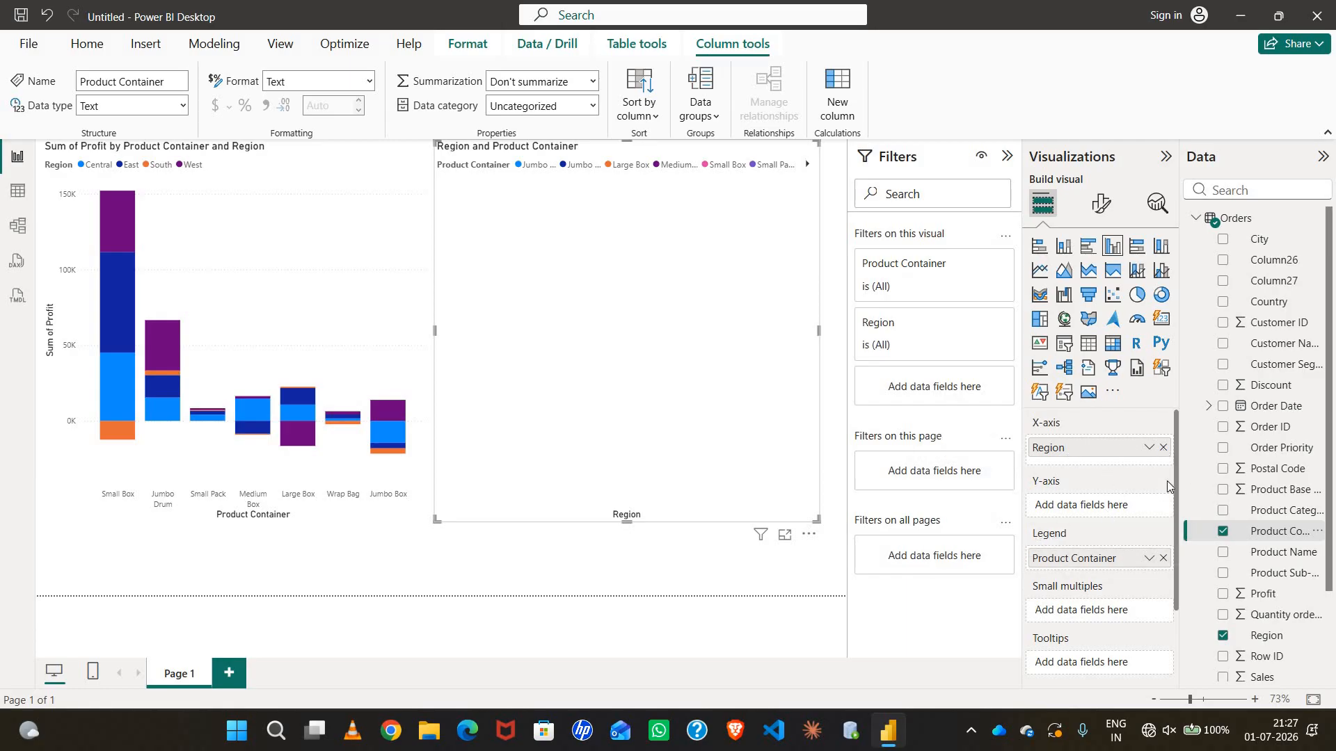
pyautogui.click(1166, 551)
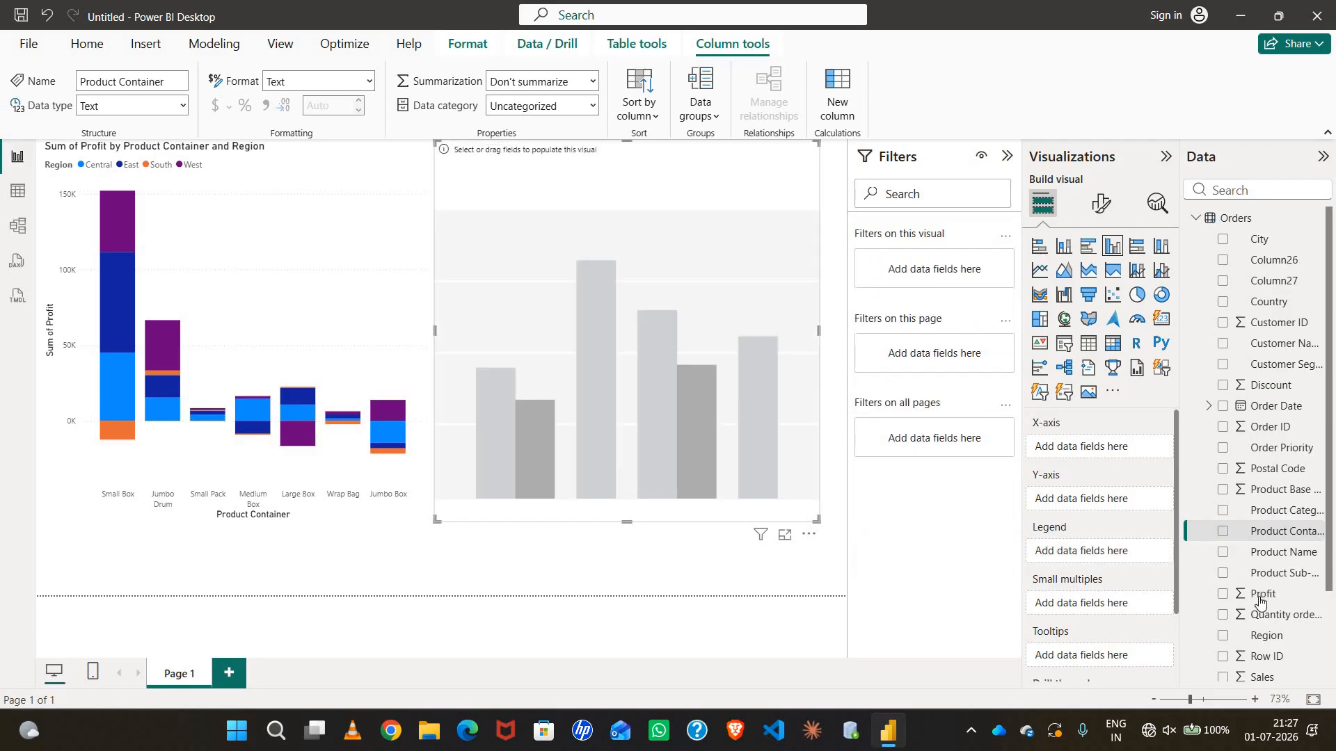
# Assign Product Container to the clustered chart's X-axis, Profit to its Y-axis and Region to its legend.
pyautogui.moveTo(1261, 537); pyautogui.dragTo(1086, 448)
pyautogui.moveTo(1244, 605); pyautogui.dragTo(1083, 507)
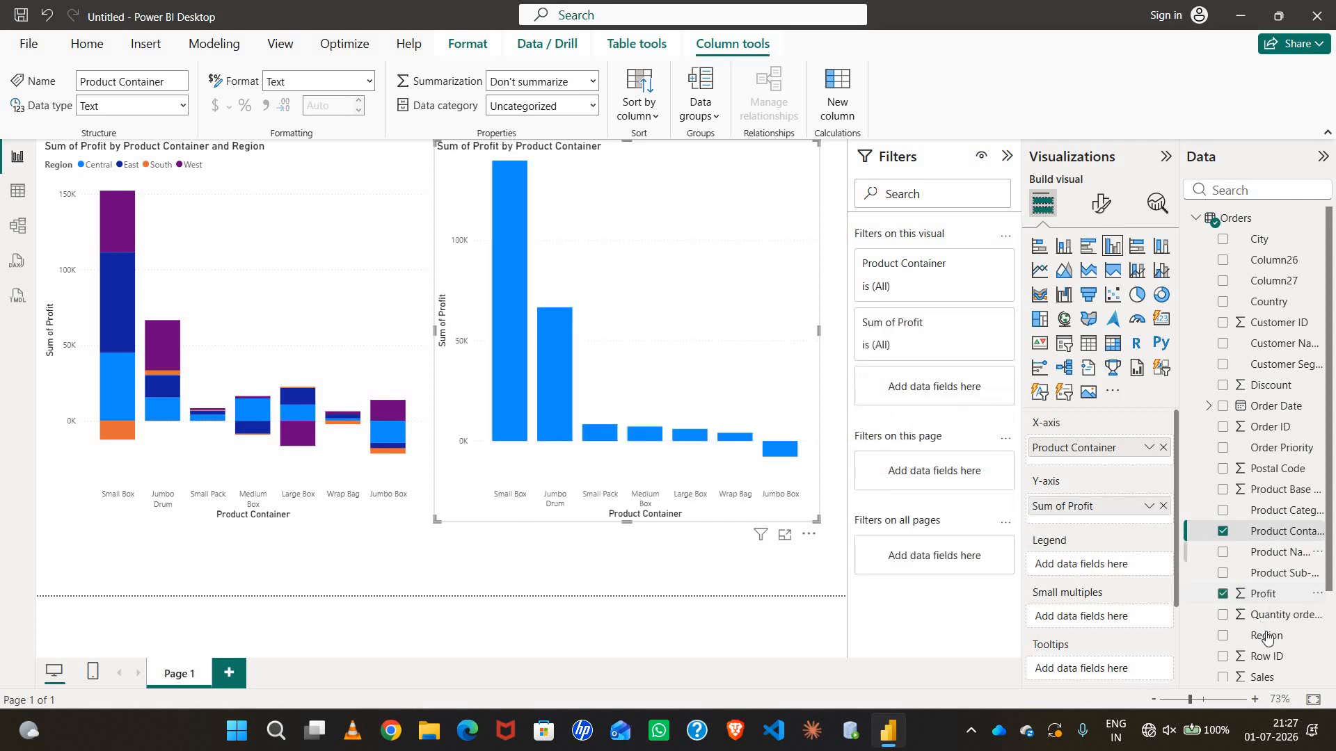
pyautogui.moveTo(1267, 637); pyautogui.dragTo(1100, 560)
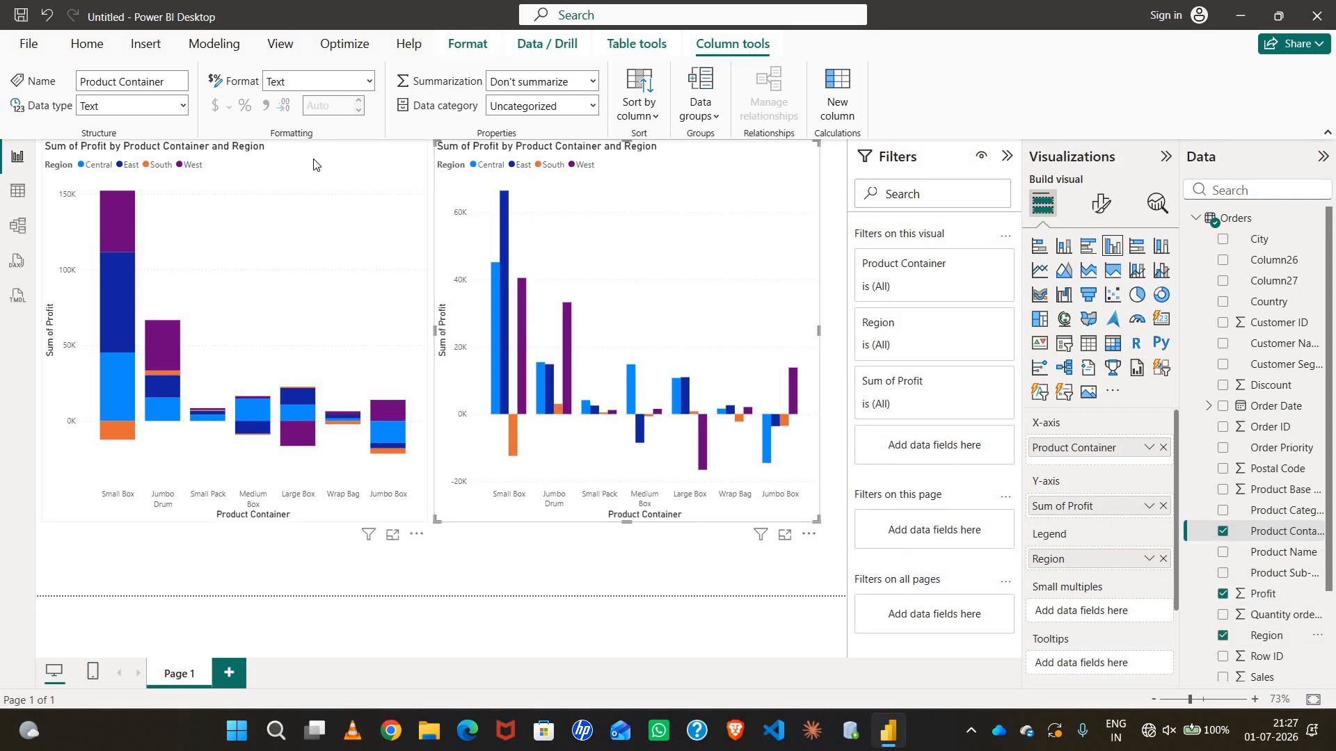
# Collapse the Filters and Visualizations panes and compare the Small Box columns in the clustered and stacked charts.
pyautogui.click(380, 240)
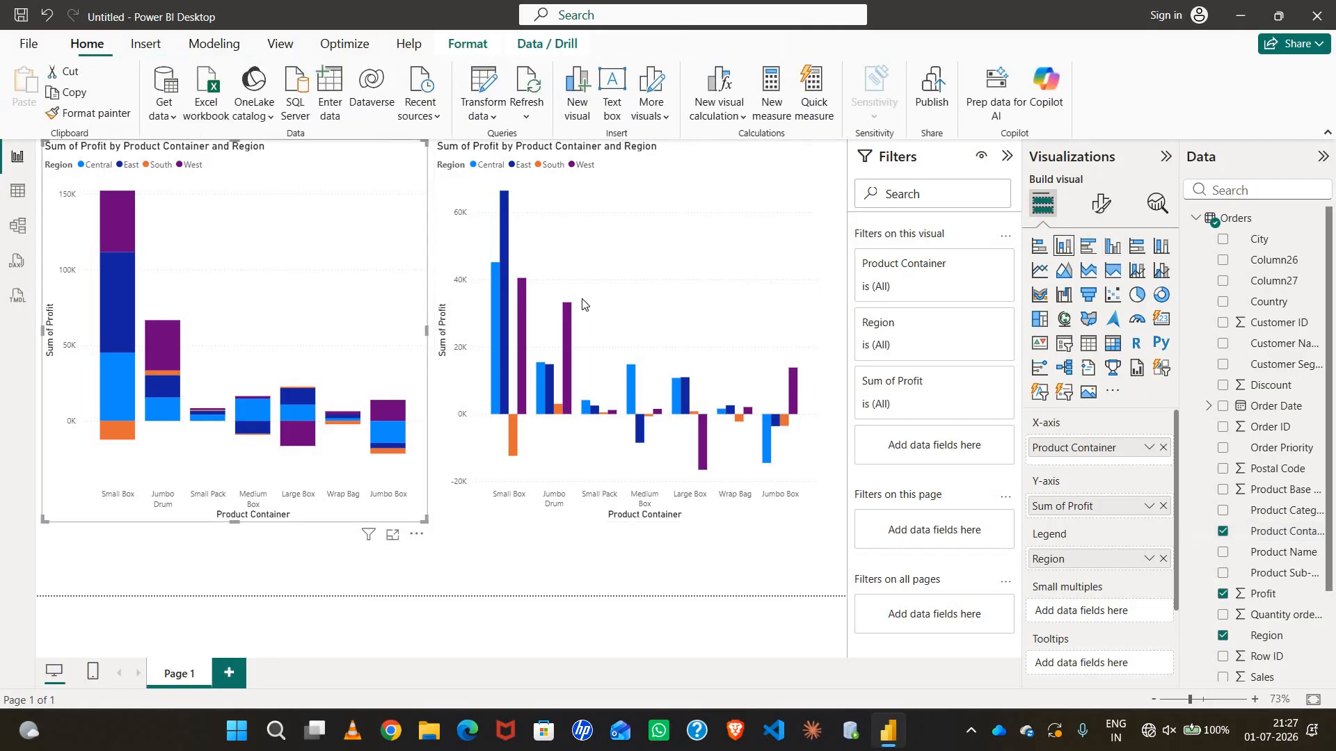
pyautogui.click(652, 177)
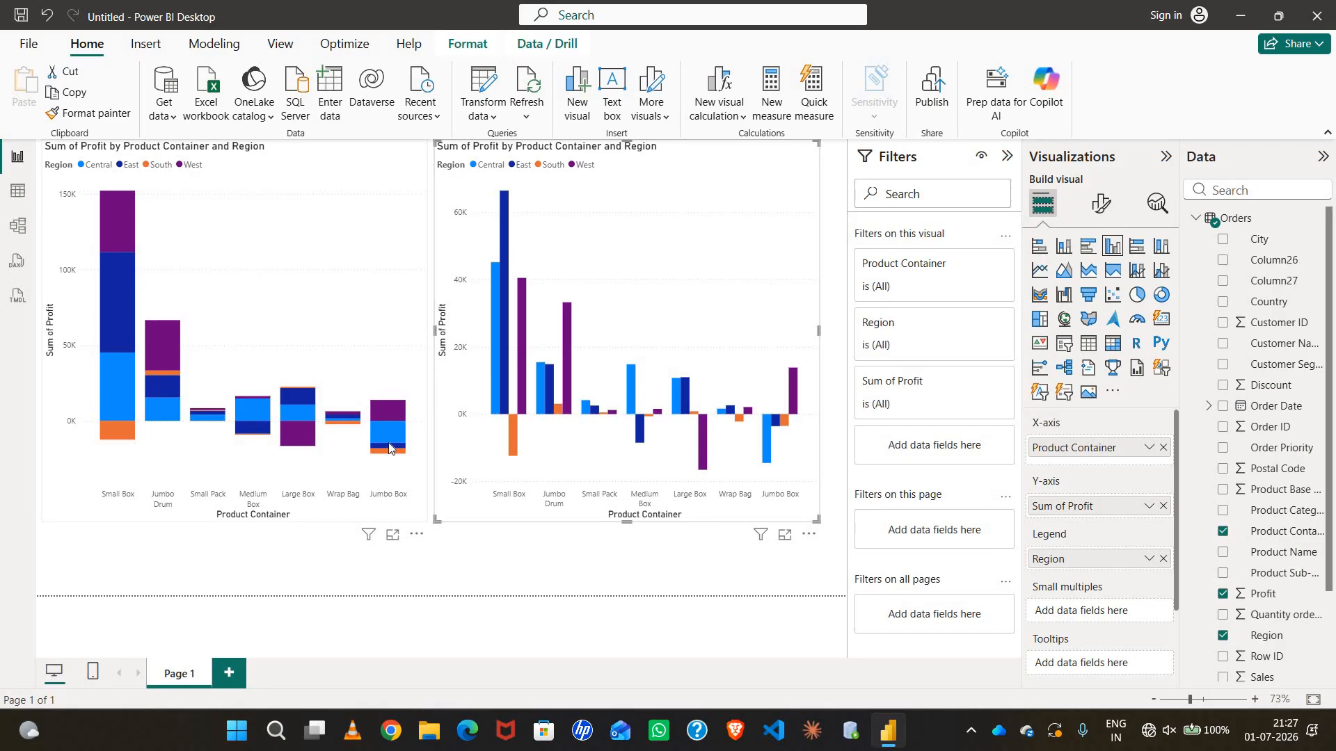
pyautogui.click(1007, 156)
pyautogui.click(1164, 161)
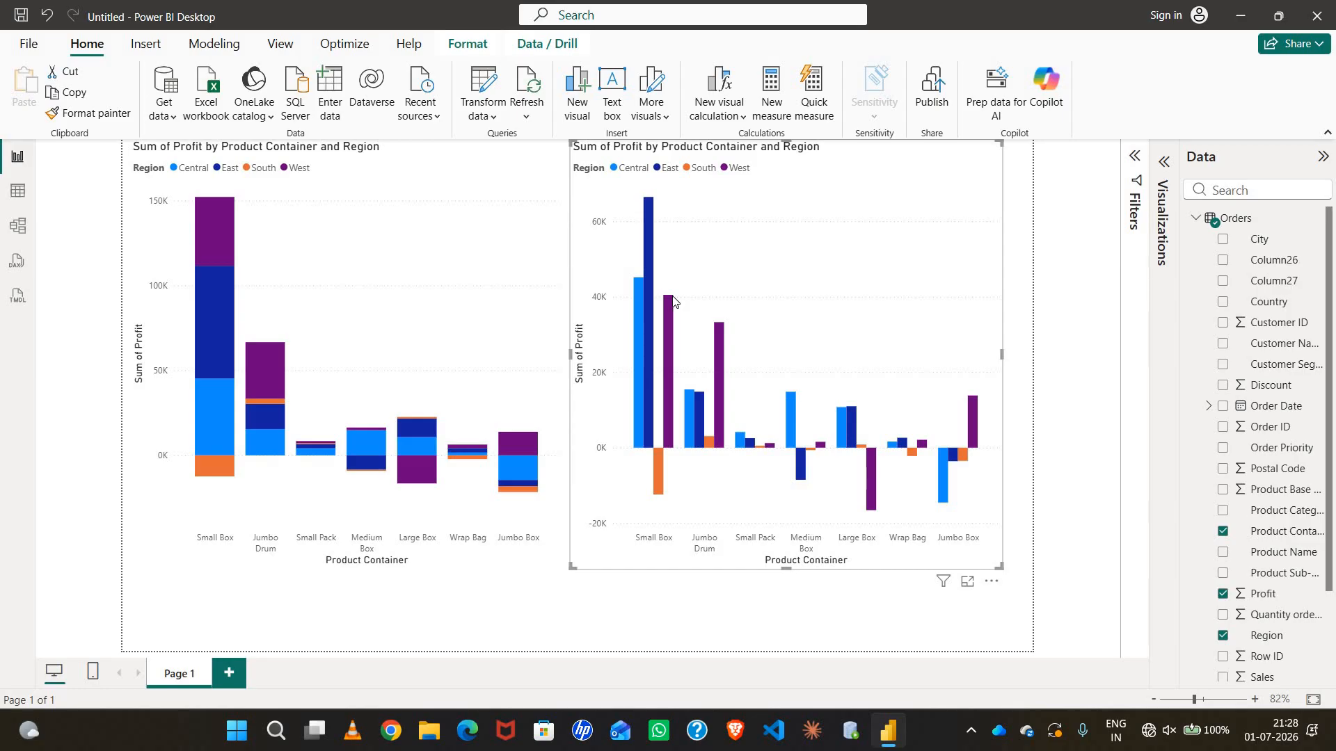
pyautogui.moveTo(672, 301)
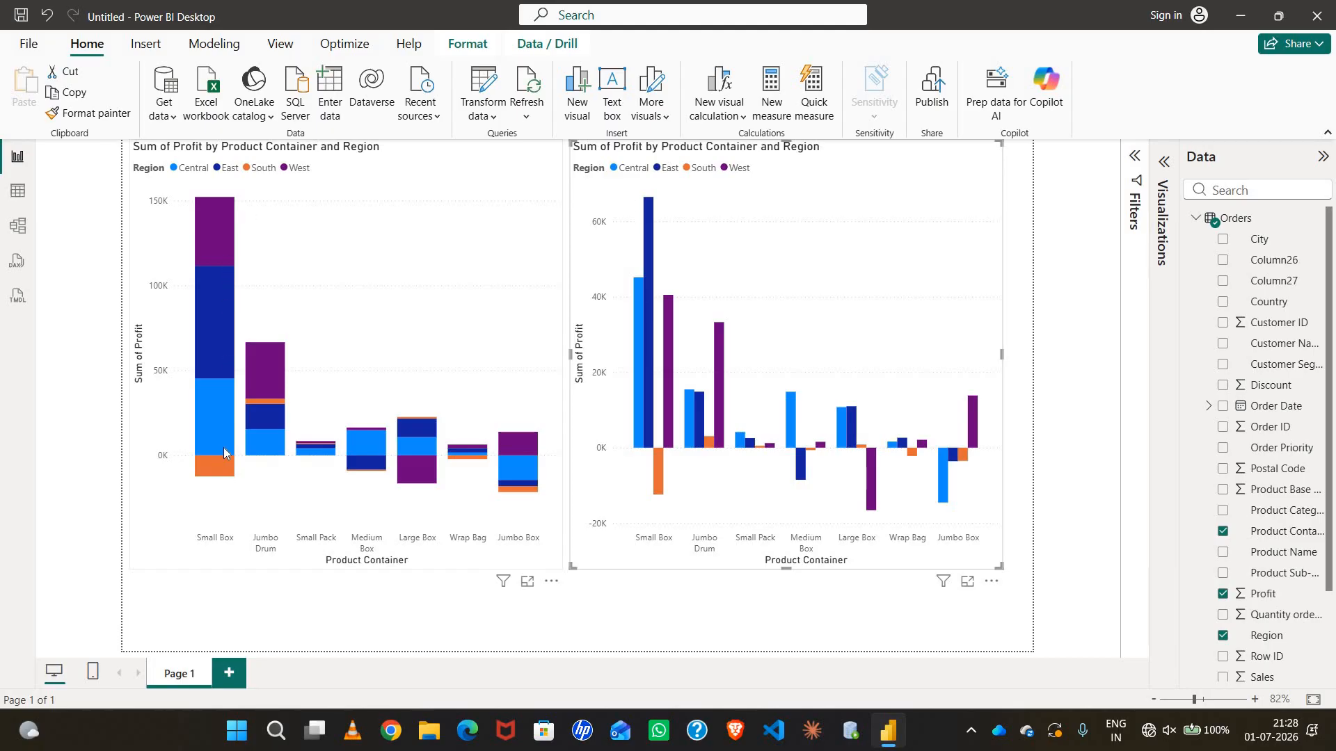
pyautogui.moveTo(223, 247)
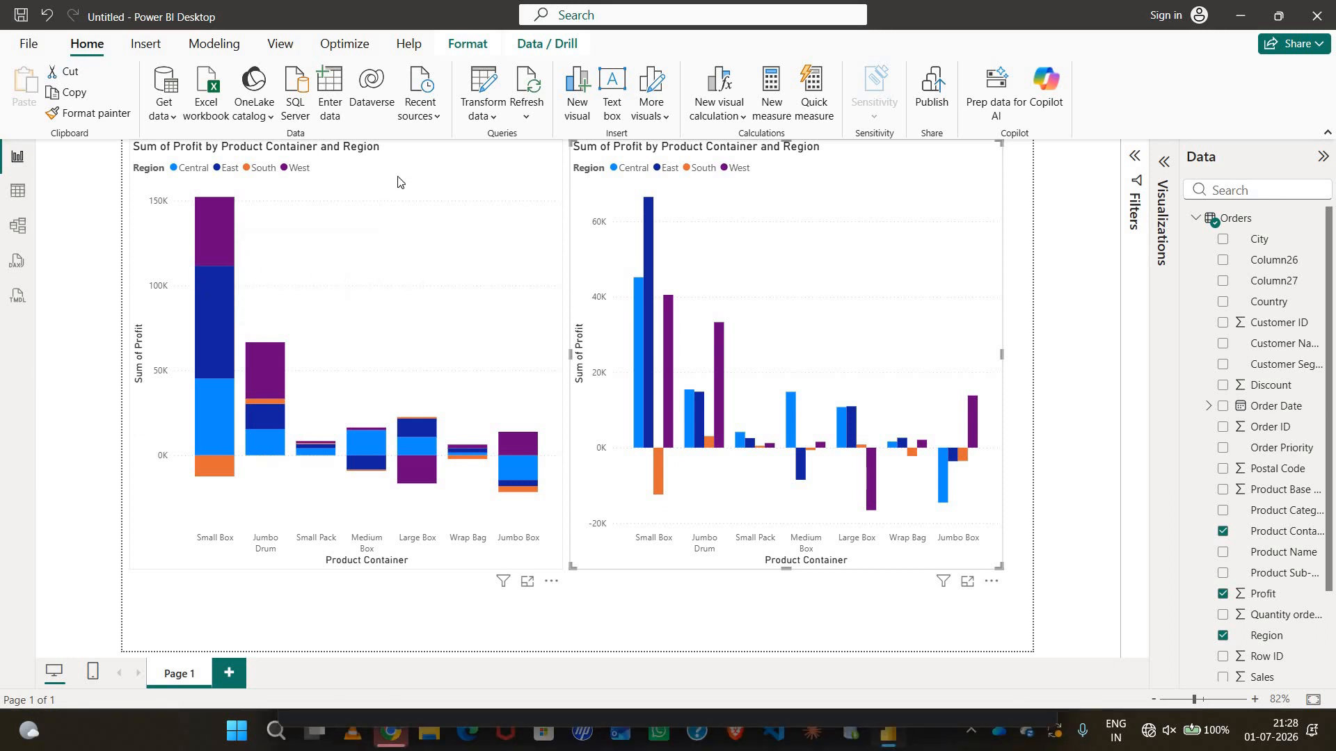
# Format the stacked column chart's horizontal gridlines with a width of 4 px and a black color.
pyautogui.click(1163, 161)
pyautogui.click(1099, 206)
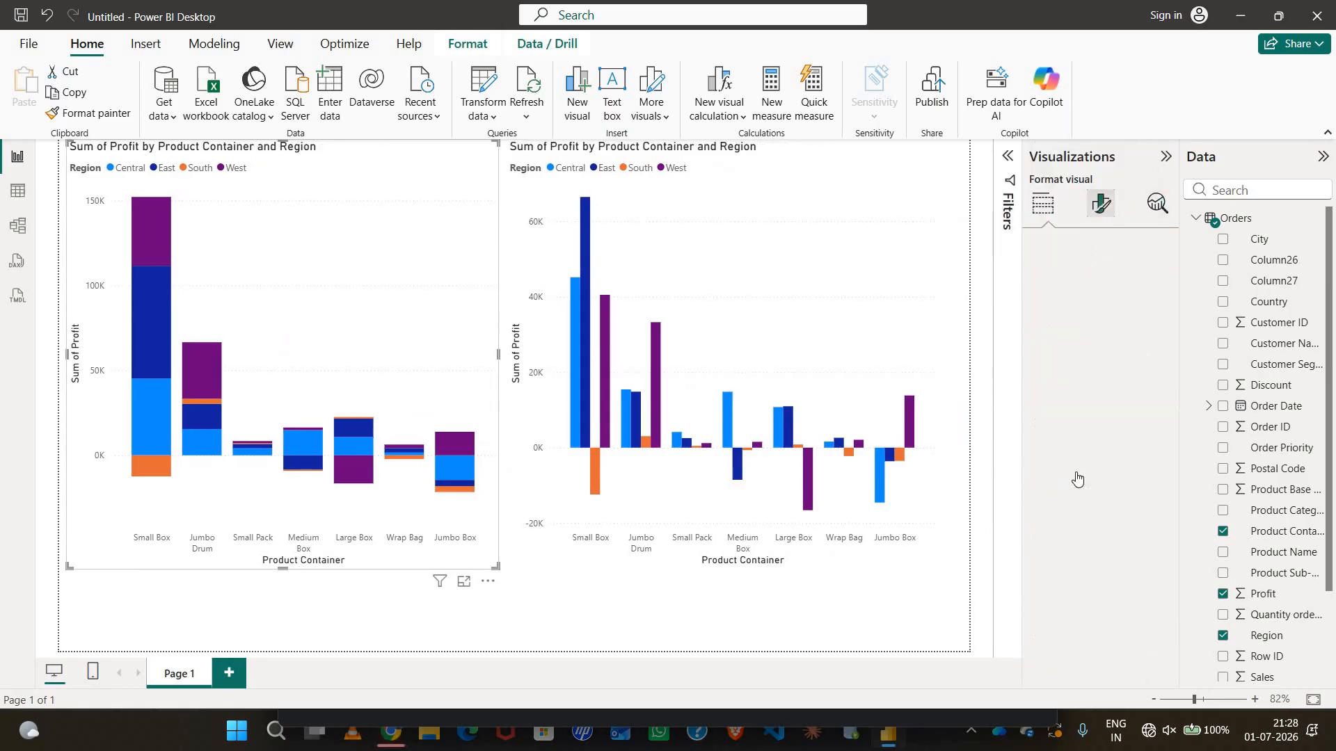
pyautogui.click(1064, 464)
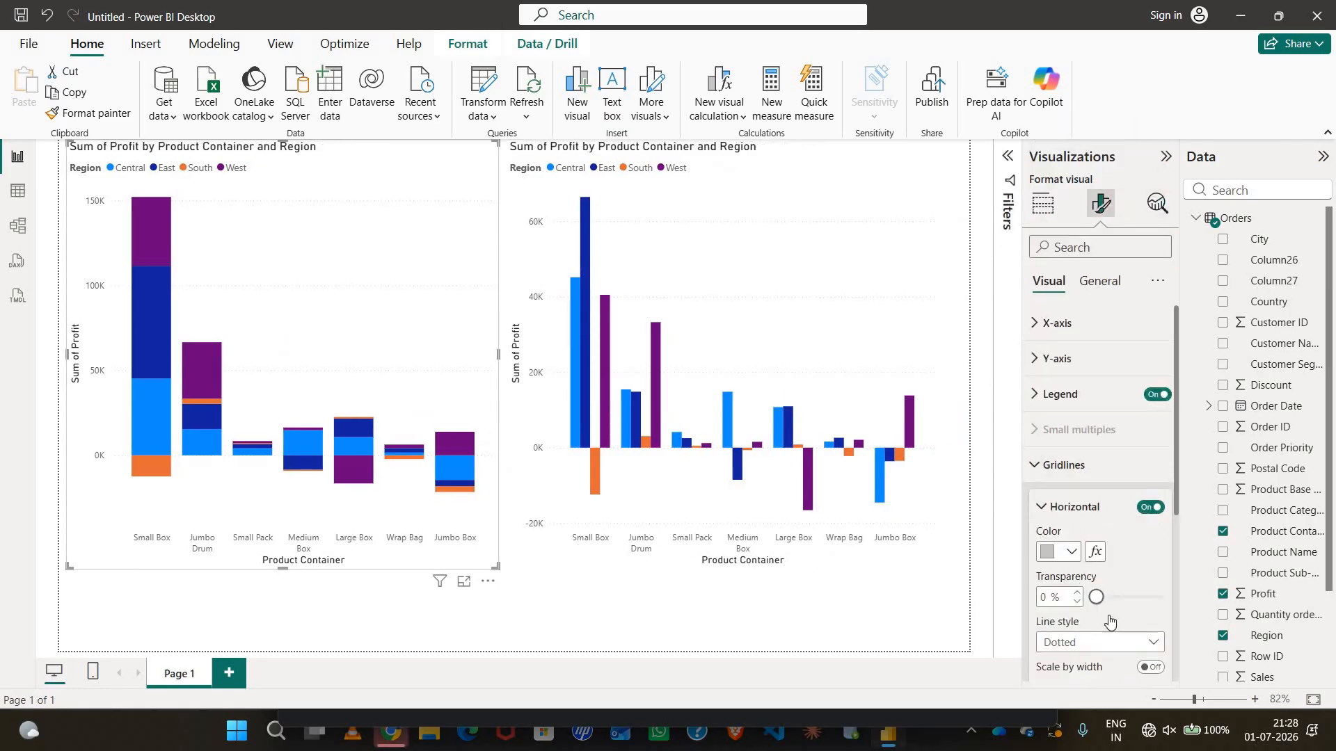
pyautogui.scroll(-3, 1106, 557)
pyautogui.click(1095, 535)
pyautogui.click(1094, 536)
pyautogui.click(1094, 535)
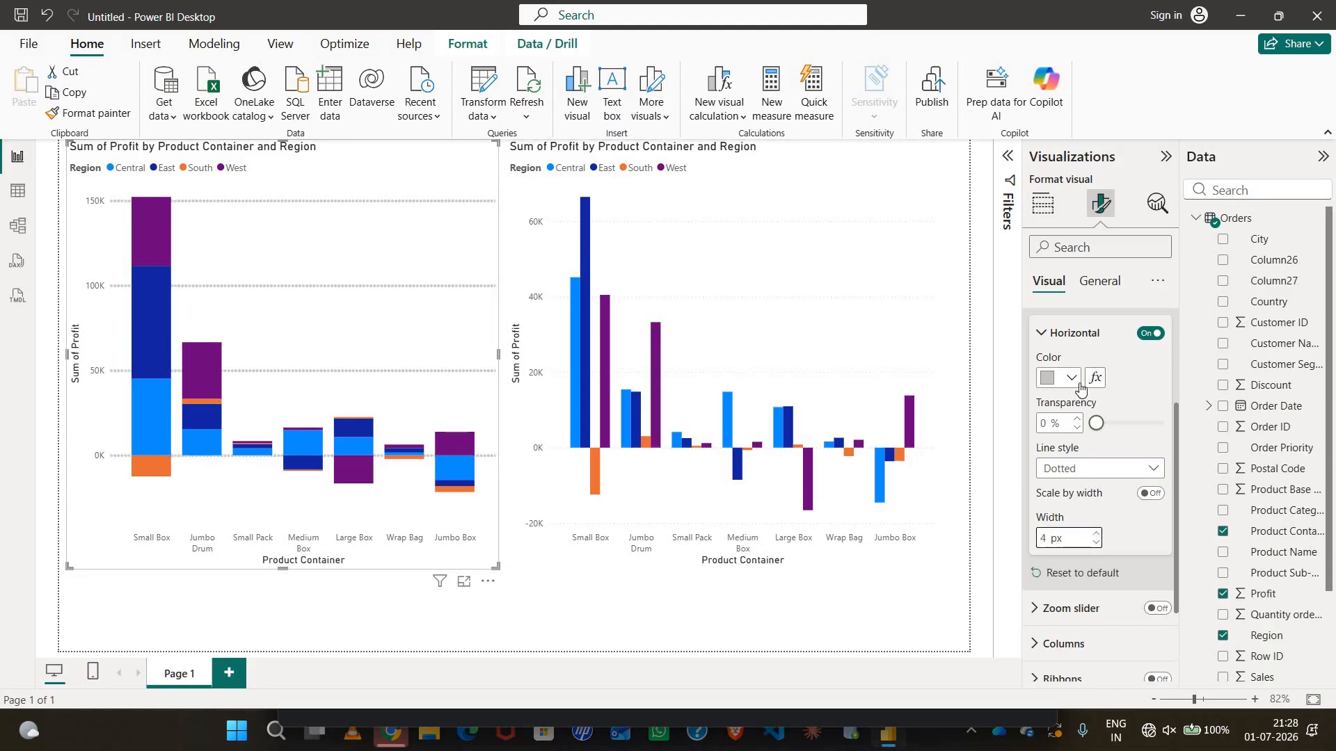
pyautogui.click(1061, 378)
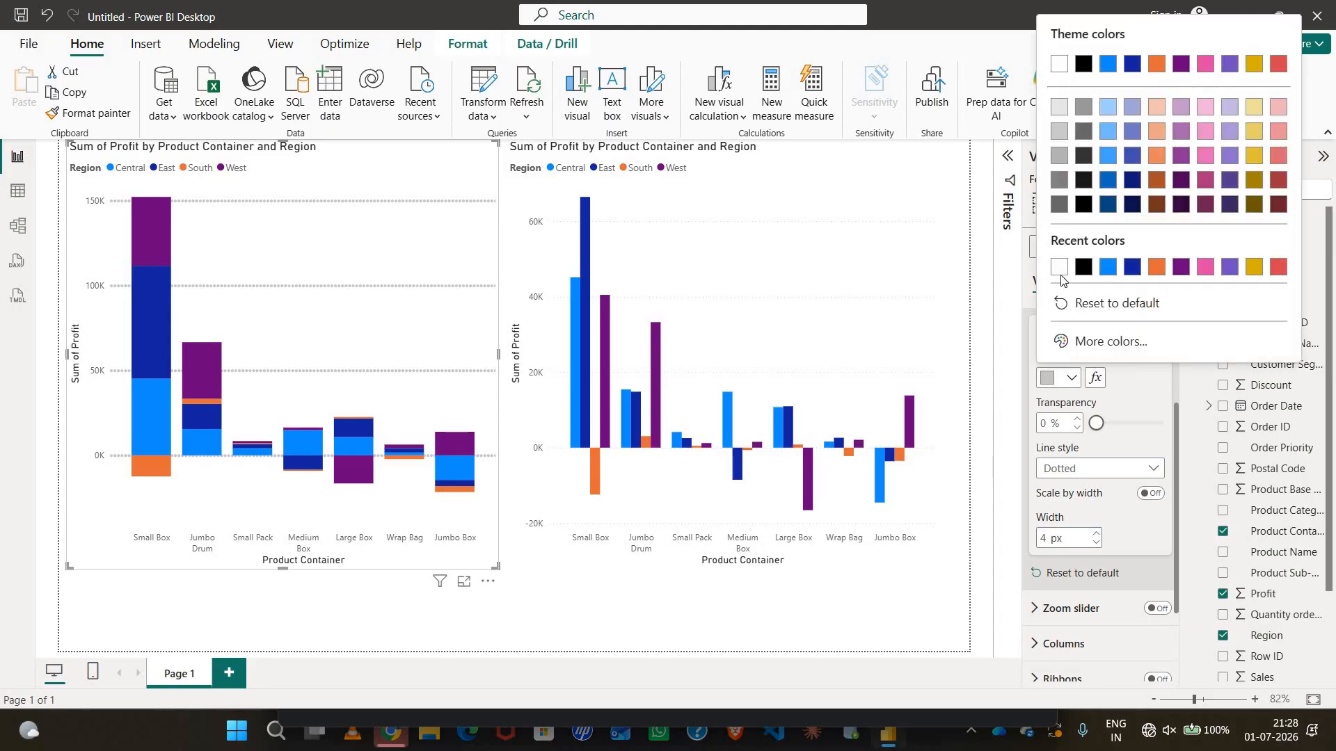
pyautogui.click(1084, 268)
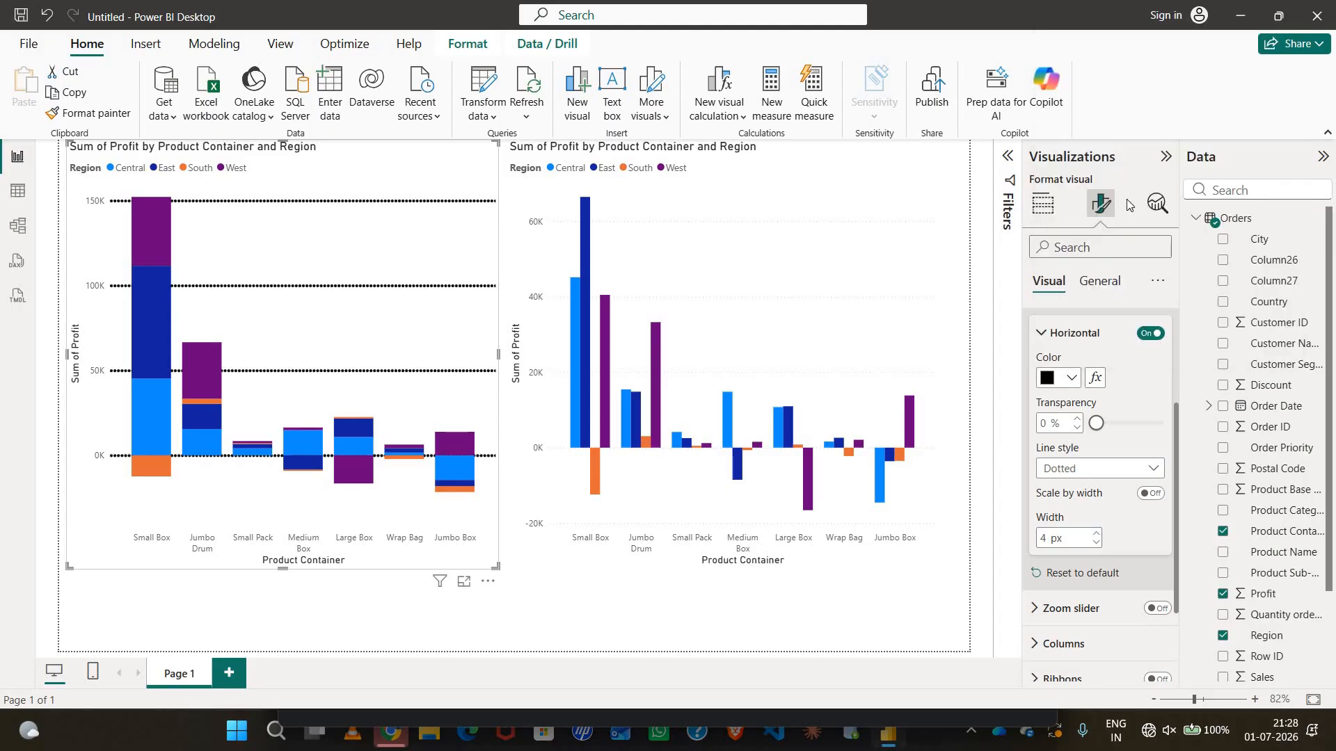
# Collapse the Visualizations pane and examine the stacked chart's Small Box region segments against the clustered chart.
pyautogui.click(1162, 159)
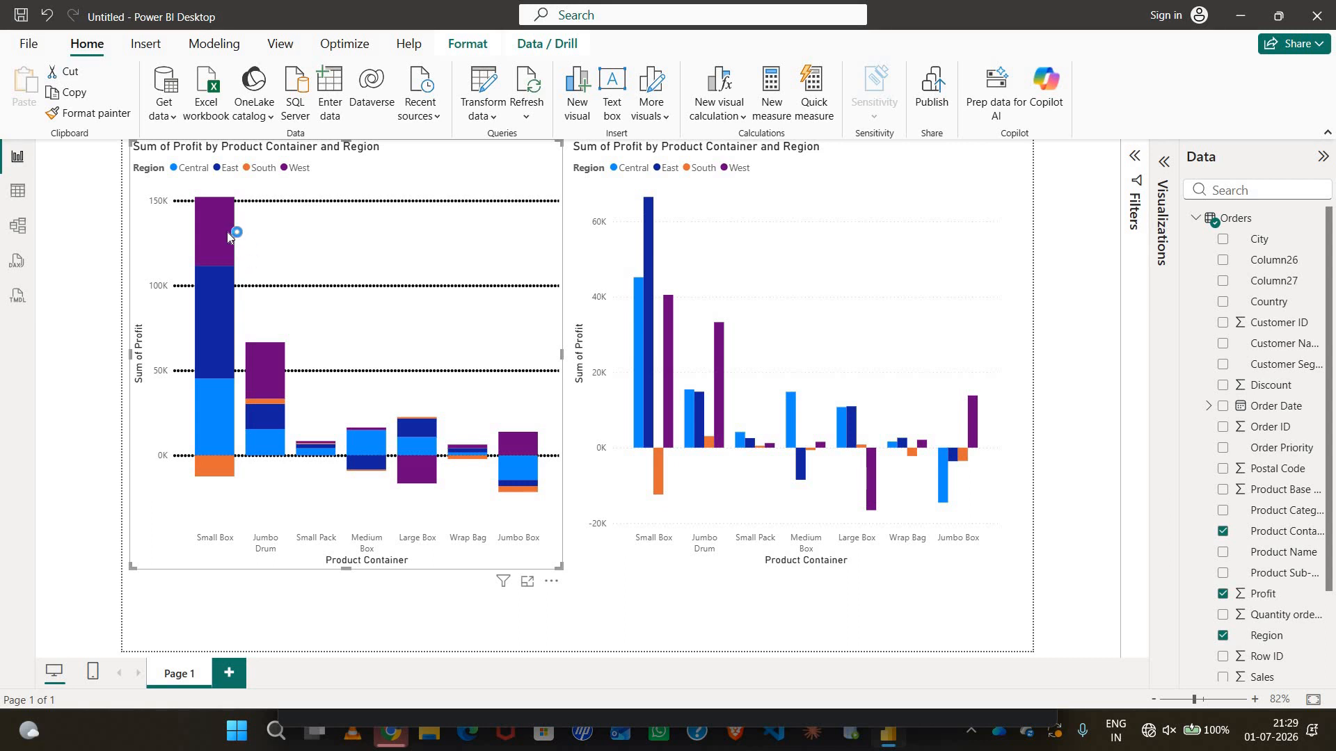
pyautogui.moveTo(228, 235)
pyautogui.moveTo(218, 320)
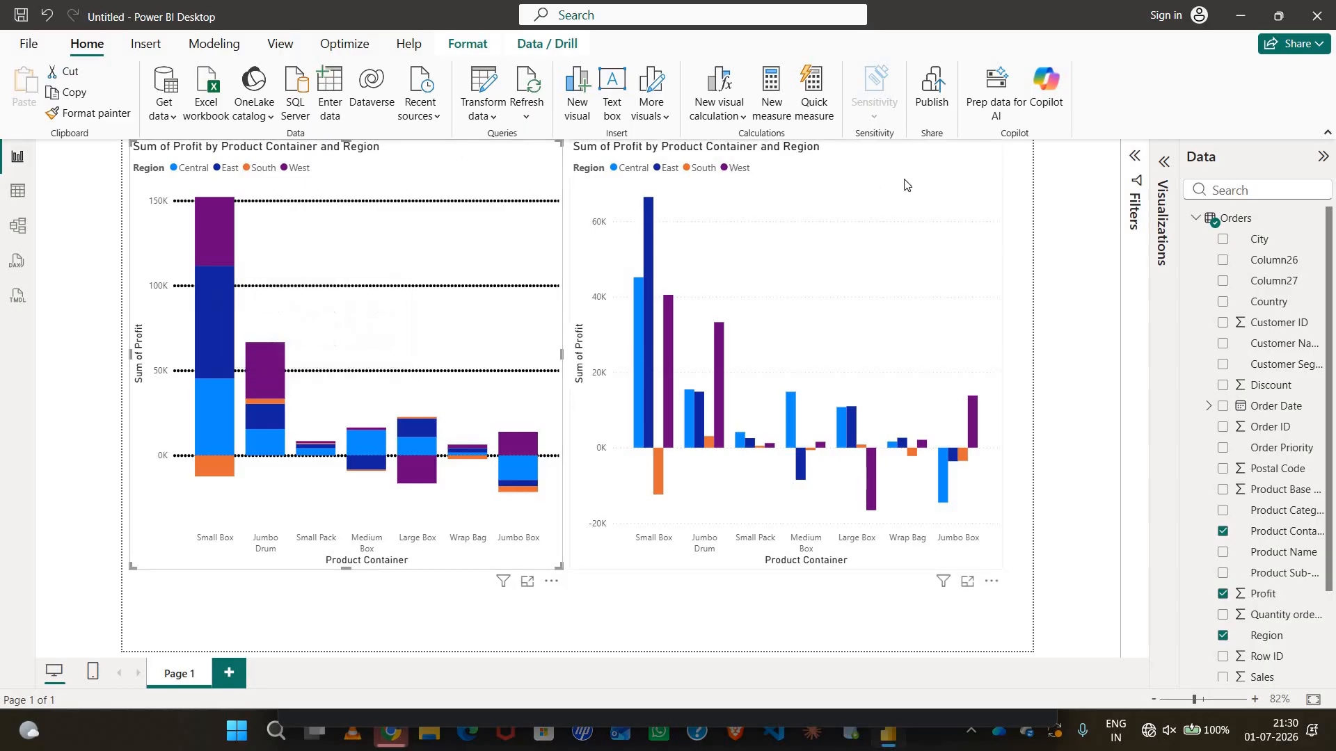
pyautogui.click(730, 457)
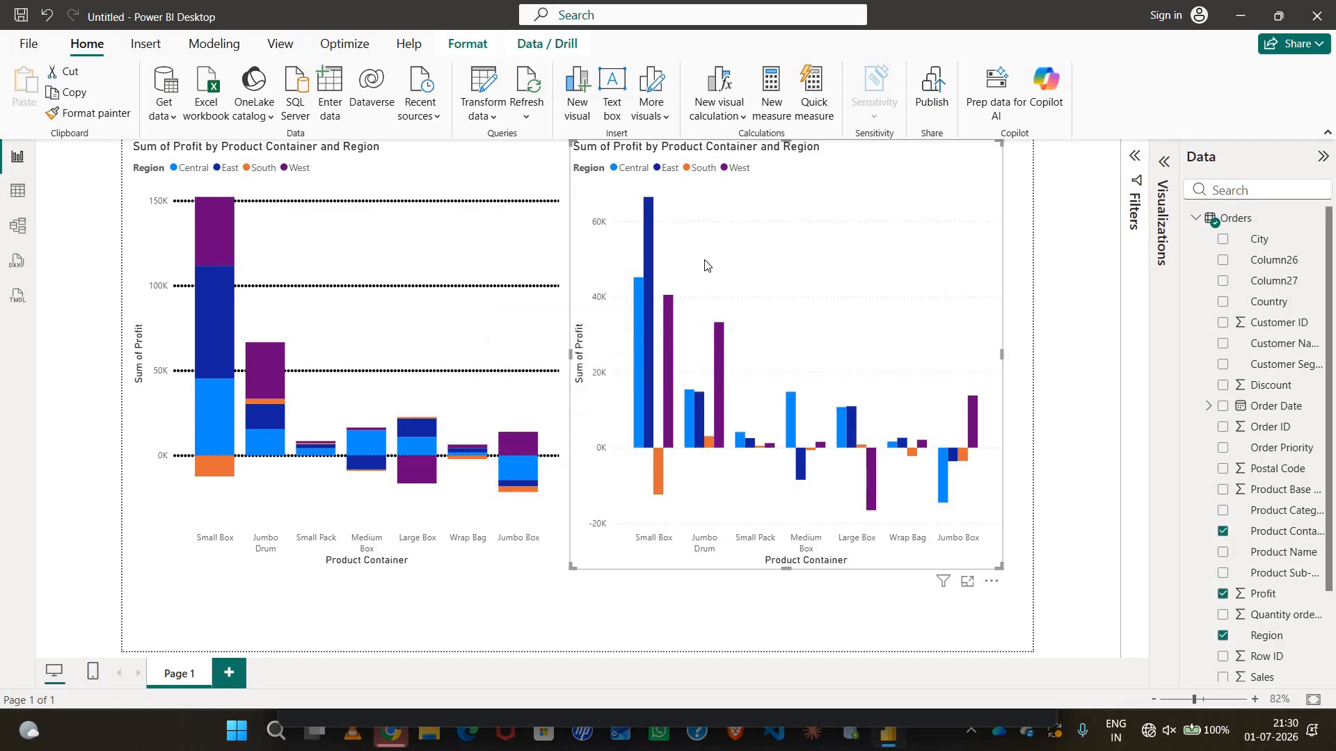
# Expand the Visualizations pane for the stacked column chart and review its axis, legend, small multiples, tooltip and drill-through field assignments.
pyautogui.click(535, 174)
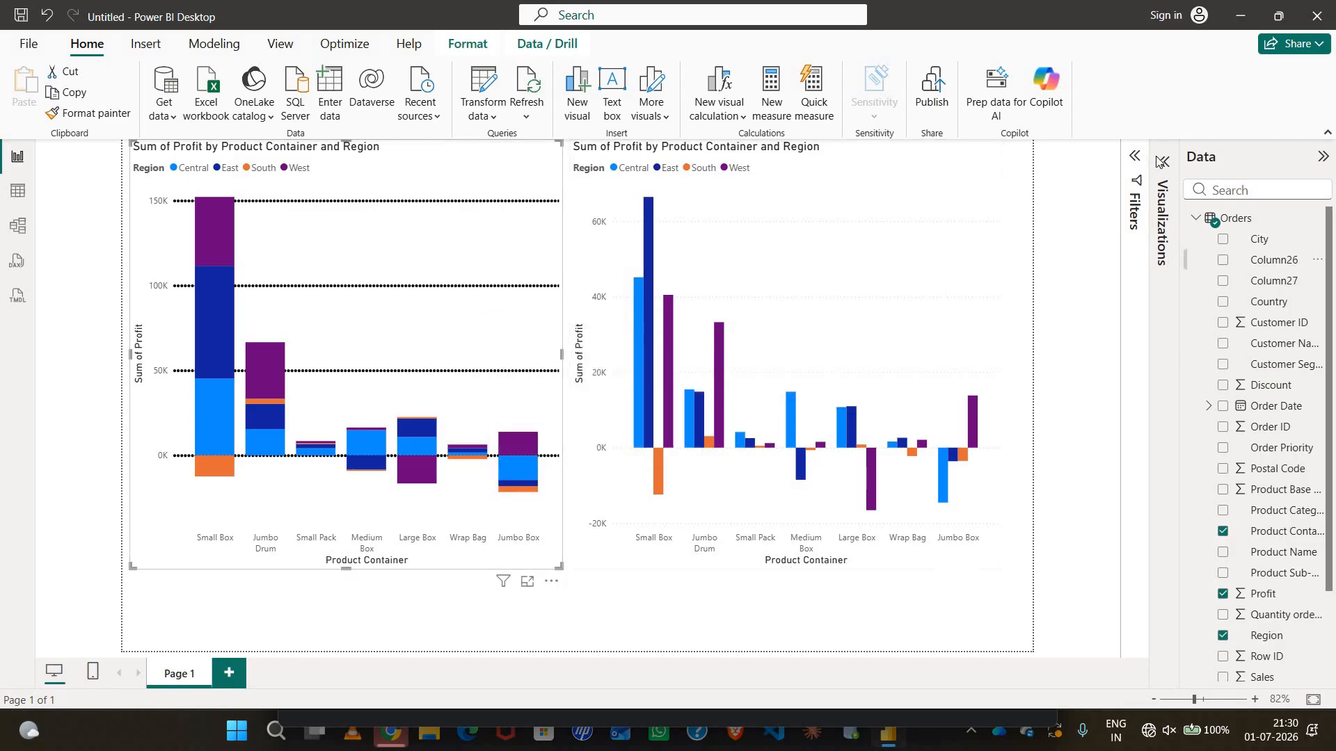
pyautogui.click(1164, 161)
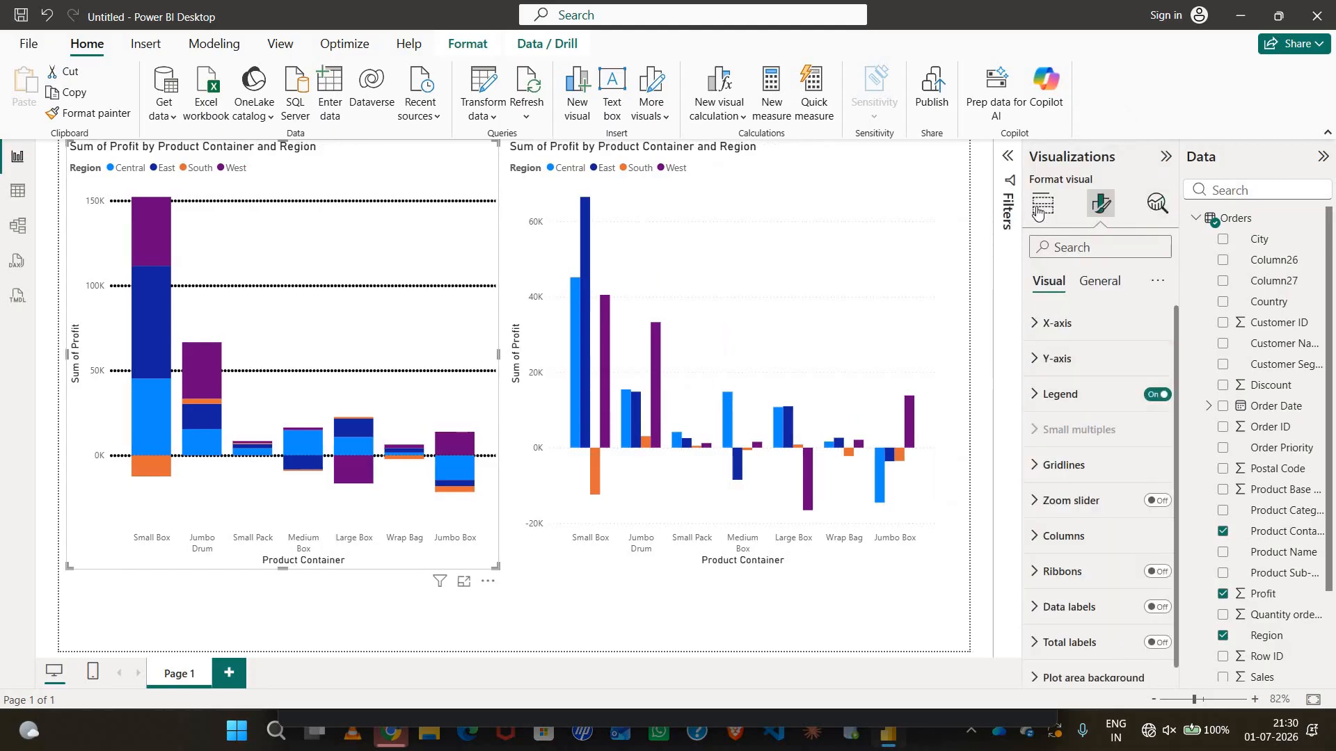
pyautogui.click(1043, 203)
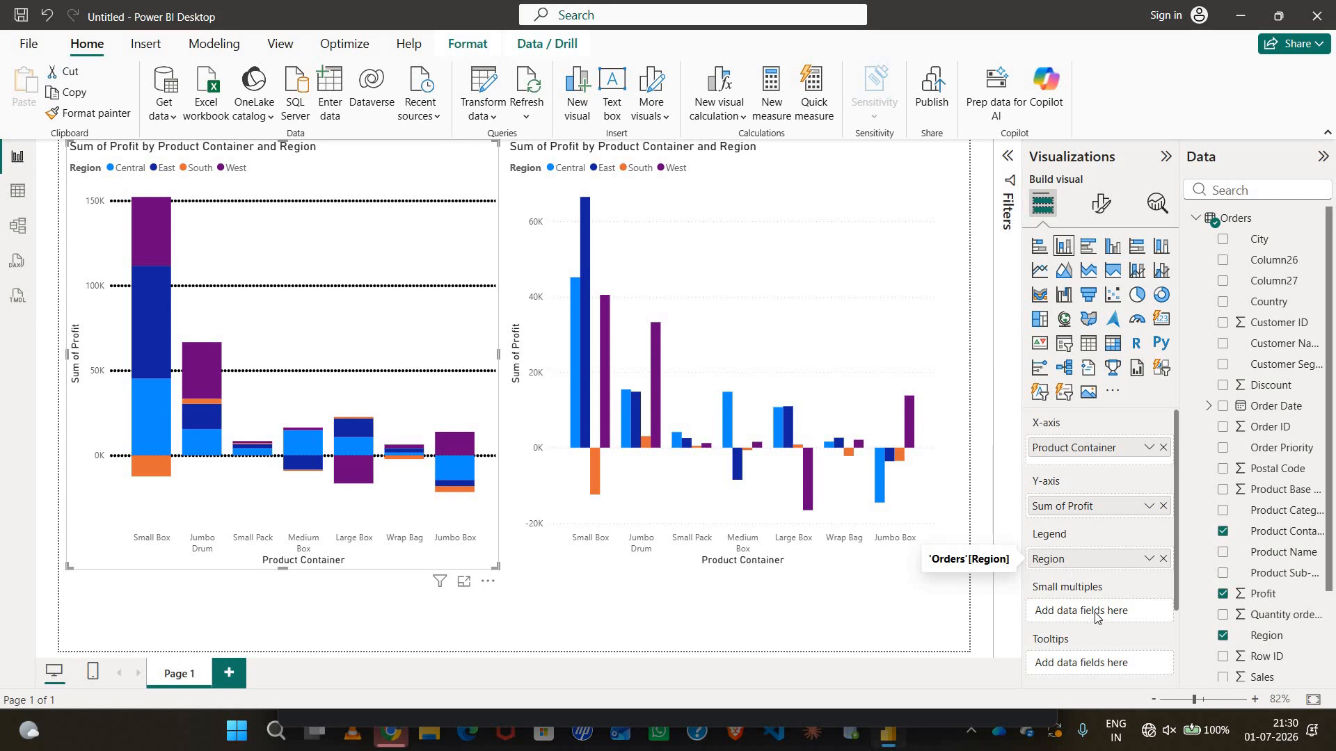
pyautogui.scroll(-2, 1077, 535)
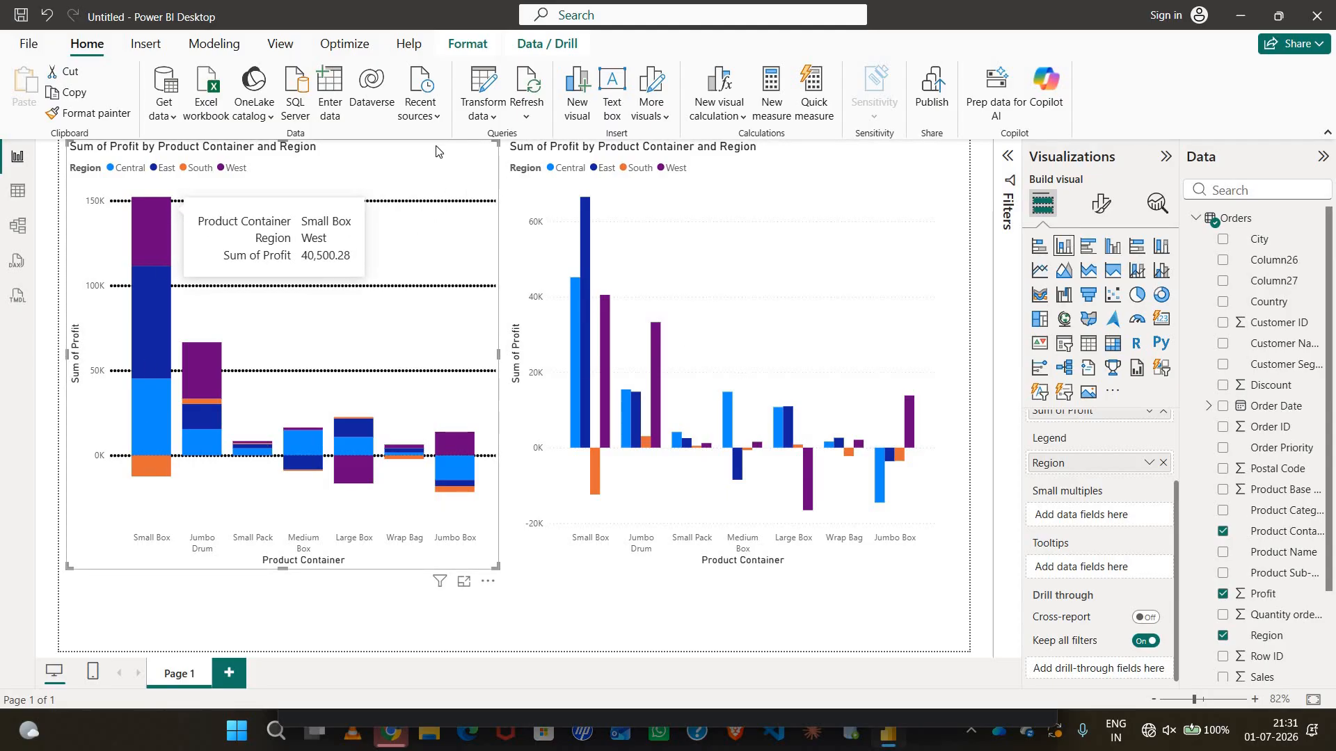
# Convert the clustered column chart to a stacked bar chart and check its Y-axis, X-axis and legend field assignments.
pyautogui.click(523, 178)
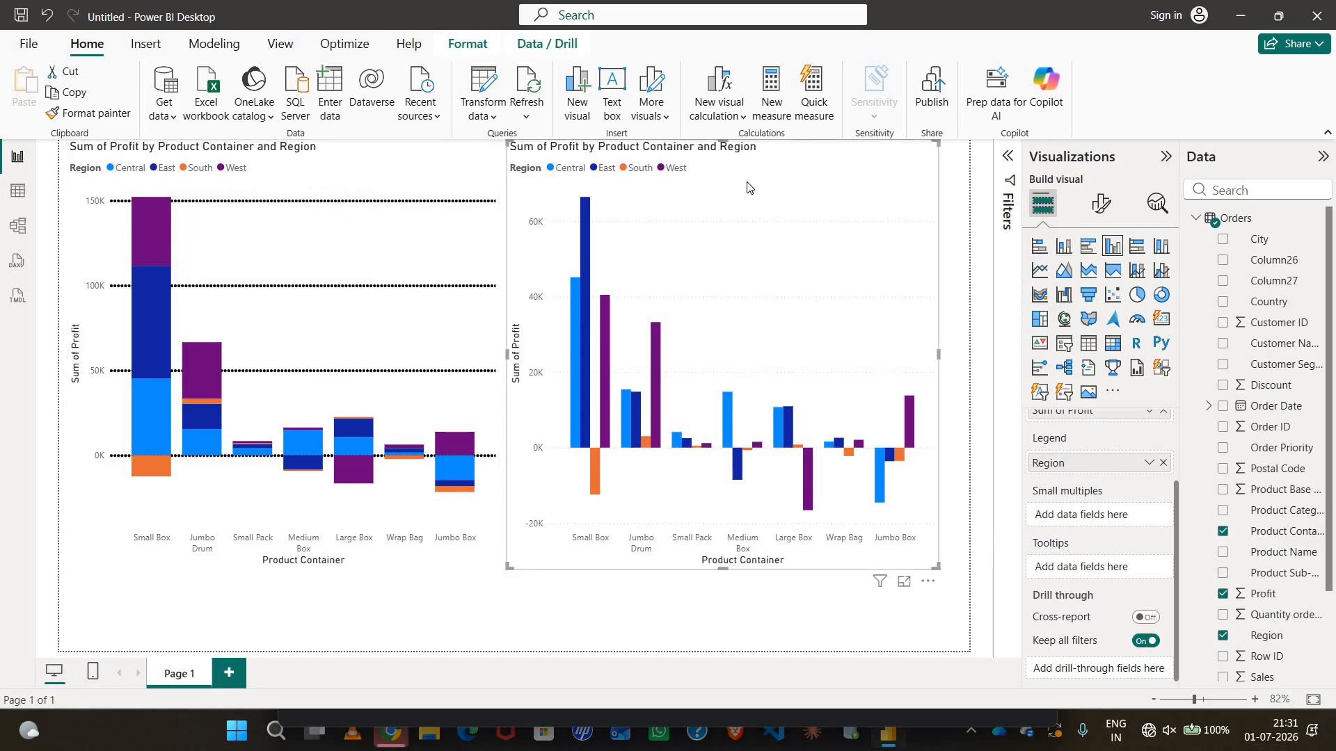
pyautogui.click(1041, 246)
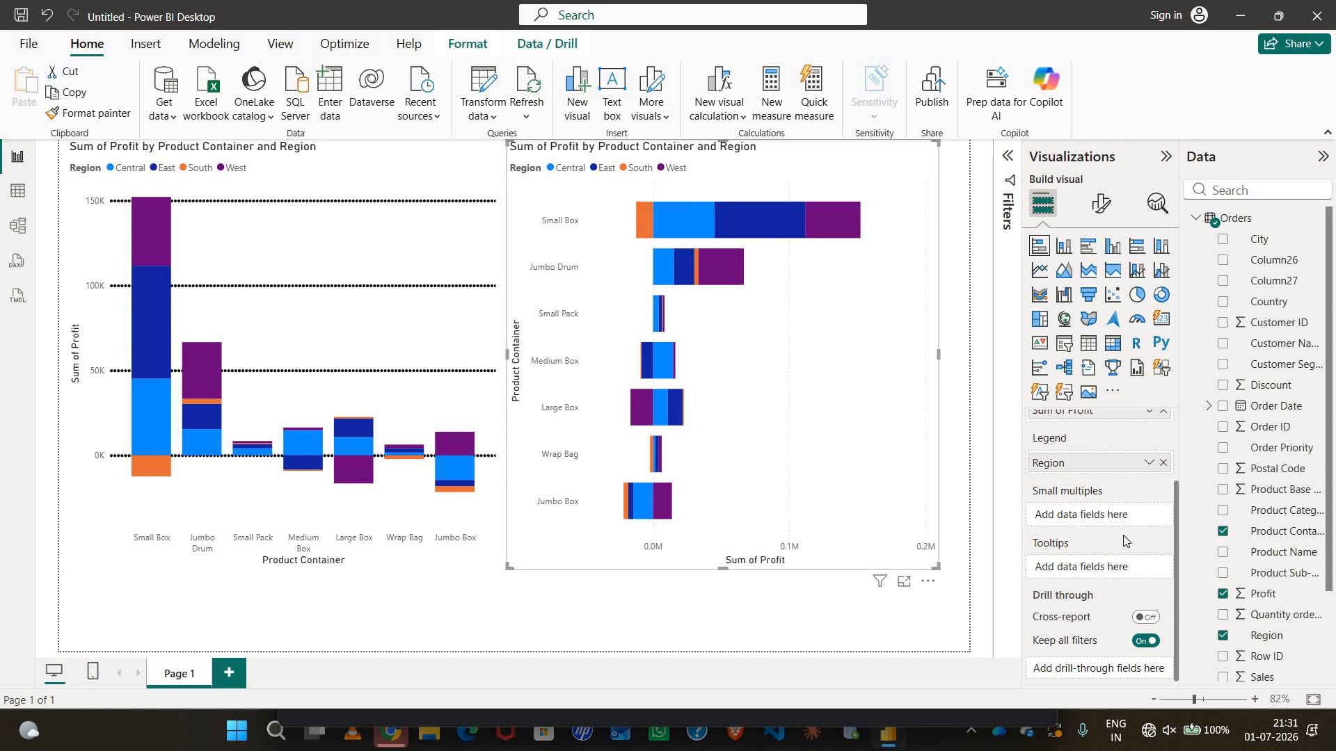
pyautogui.scroll(1, 1124, 540)
pyautogui.scroll(-1, 1123, 540)
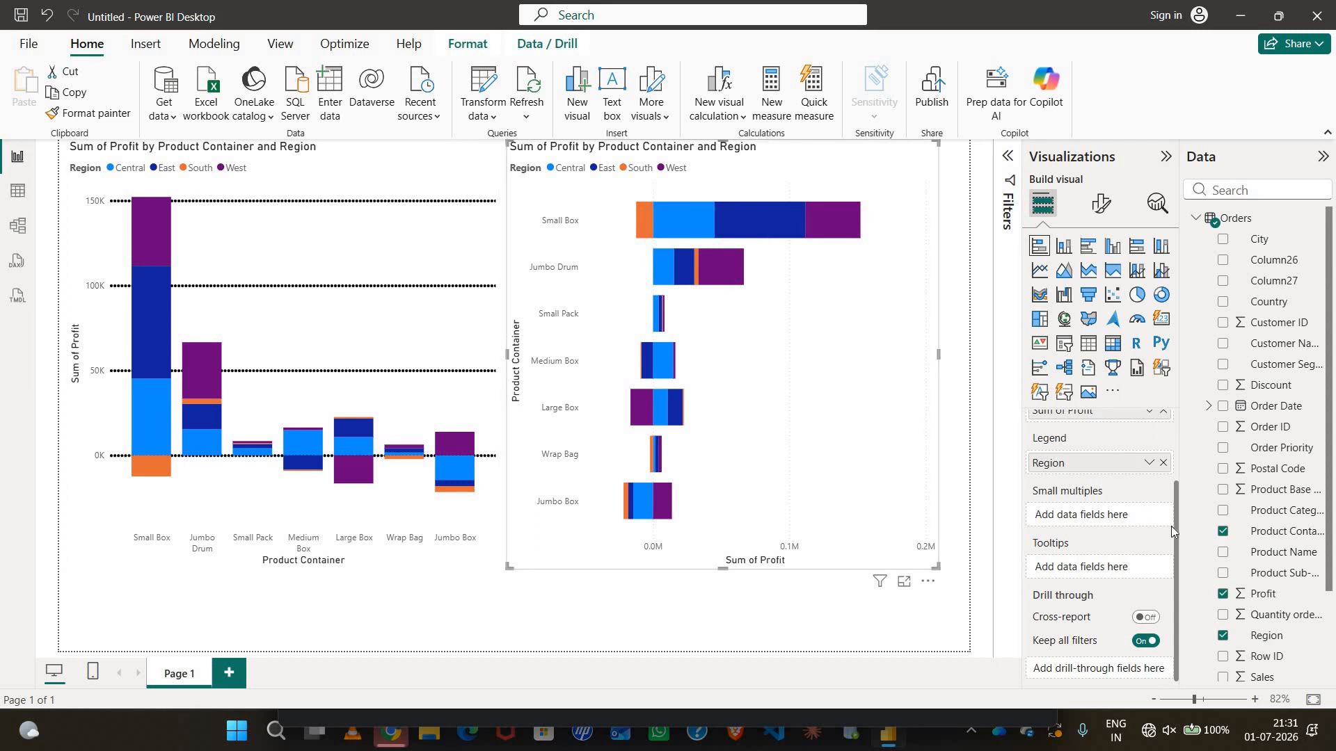
pyautogui.moveTo(1175, 523); pyautogui.dragTo(1175, 421)
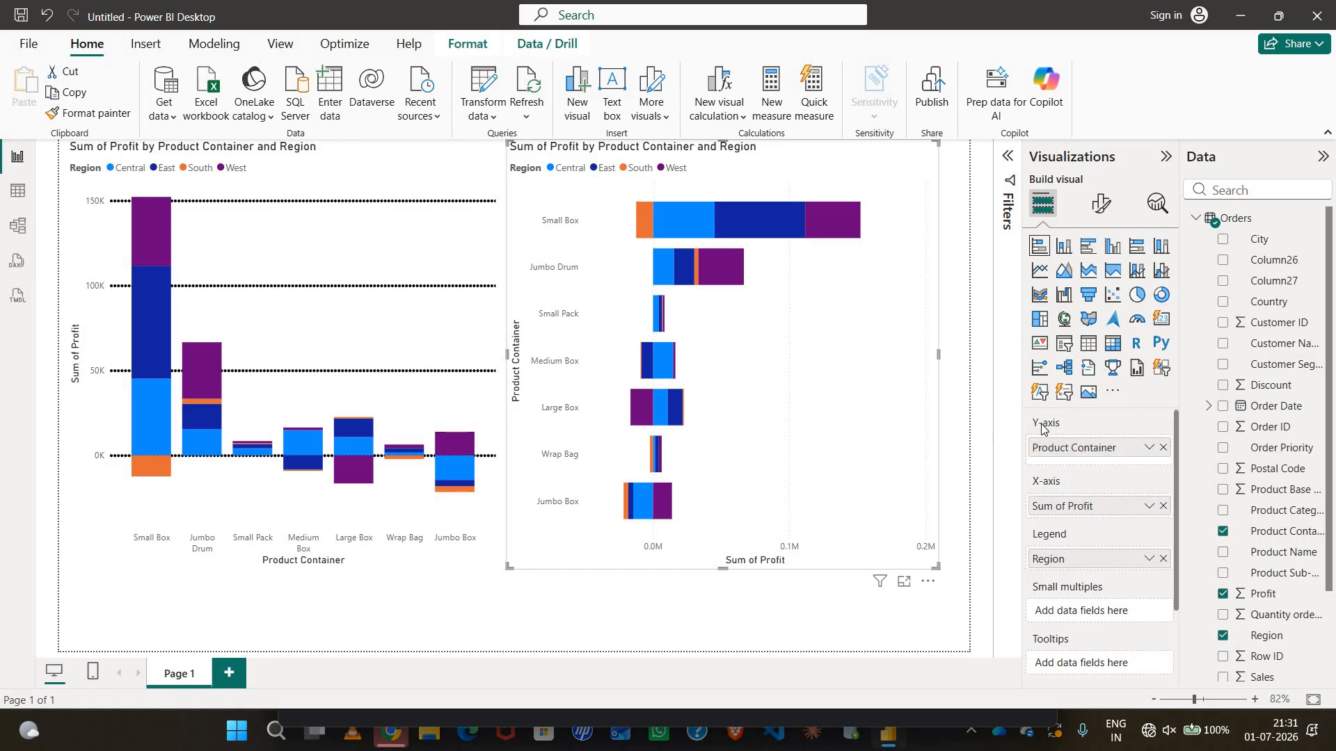